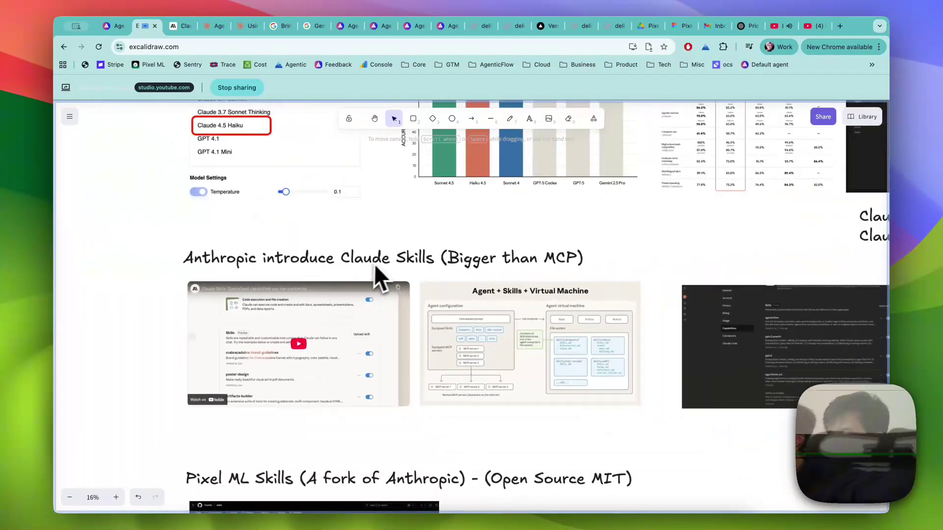
- Examine the Agent + Skills + Virtual Machine diagram in the Claude Skills section of the whiteboard
{"action": "scroll", "coordinate": [497, 314], "scroll_direction": "up", "scroll_amount": 5, "text": "ctrl"}
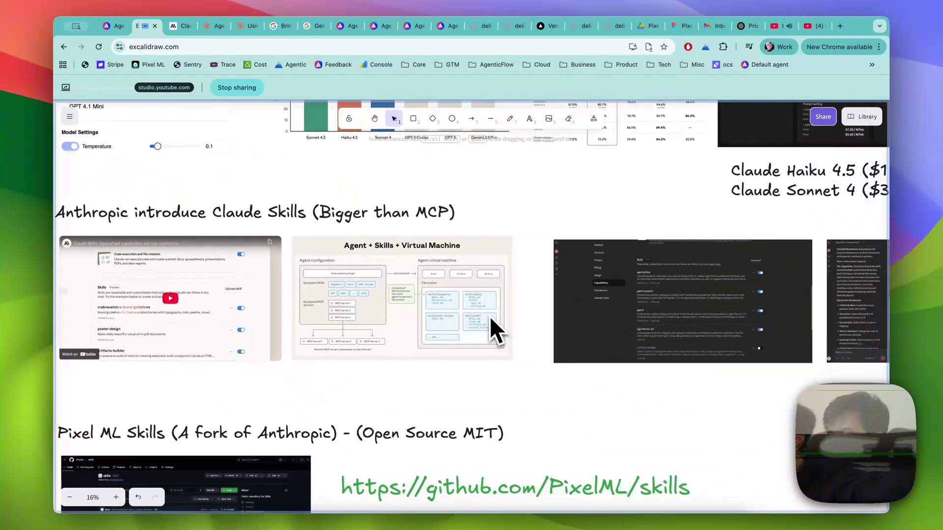
{"action": "scroll", "coordinate": [490, 313], "scroll_direction": "up", "scroll_amount": 3, "text": "ctrl"}
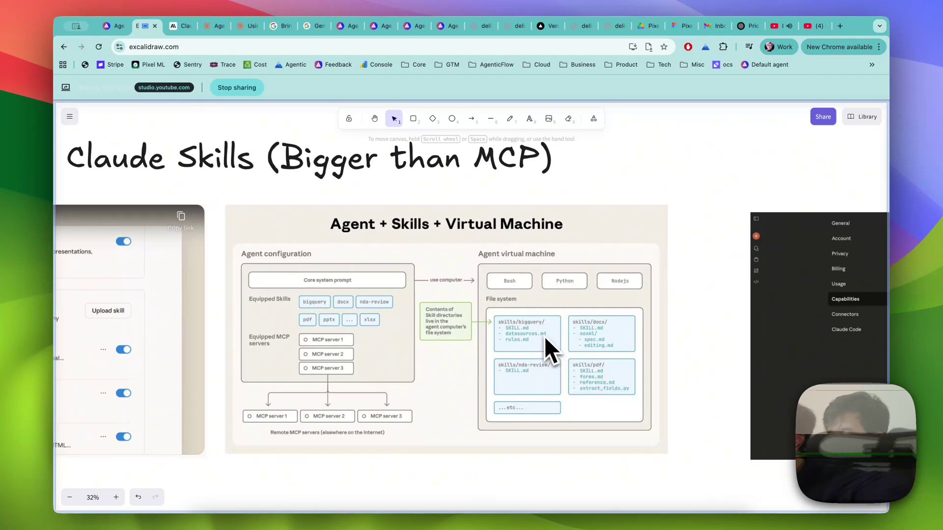
{"action": "scroll", "coordinate": [546, 338], "scroll_direction": "up", "scroll_amount": 5}
{"action": "scroll", "coordinate": [523, 356], "scroll_direction": "down", "scroll_amount": 1}
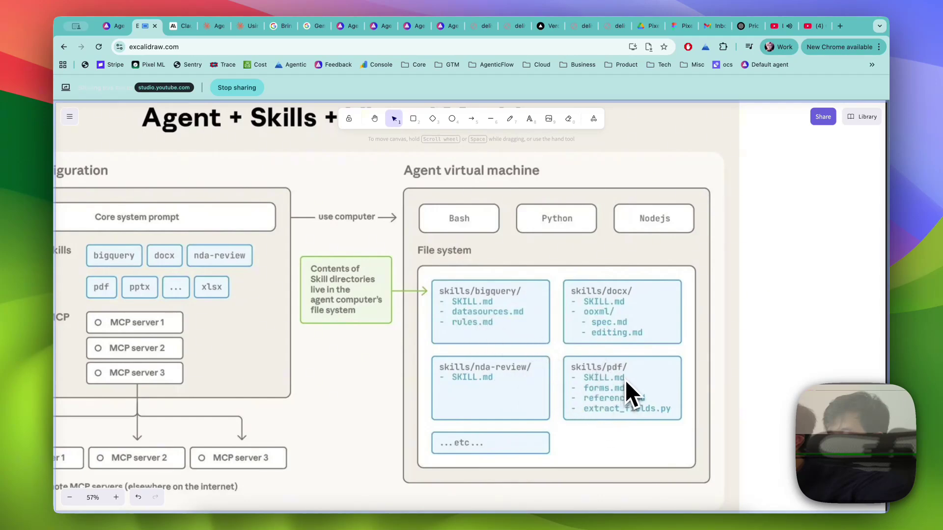
{"action": "scroll", "coordinate": [625, 379], "scroll_direction": "down", "scroll_amount": 10}
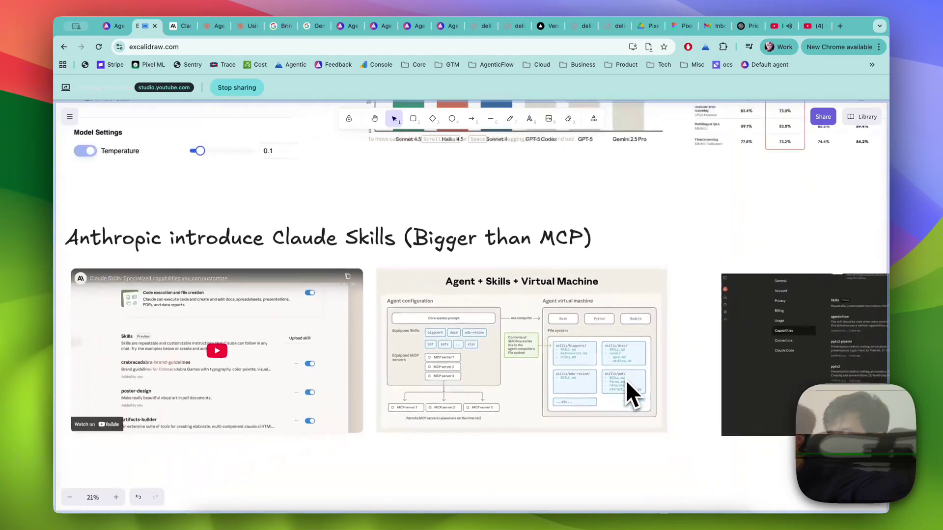
- Review the whiteboard notes comparing Skills for one person with Skills for many people on AgenticFlow
{"action": "scroll", "coordinate": [625, 381], "scroll_direction": "down", "scroll_amount": 5}
{"action": "scroll", "coordinate": [625, 381], "scroll_direction": "right", "scroll_amount": 10}
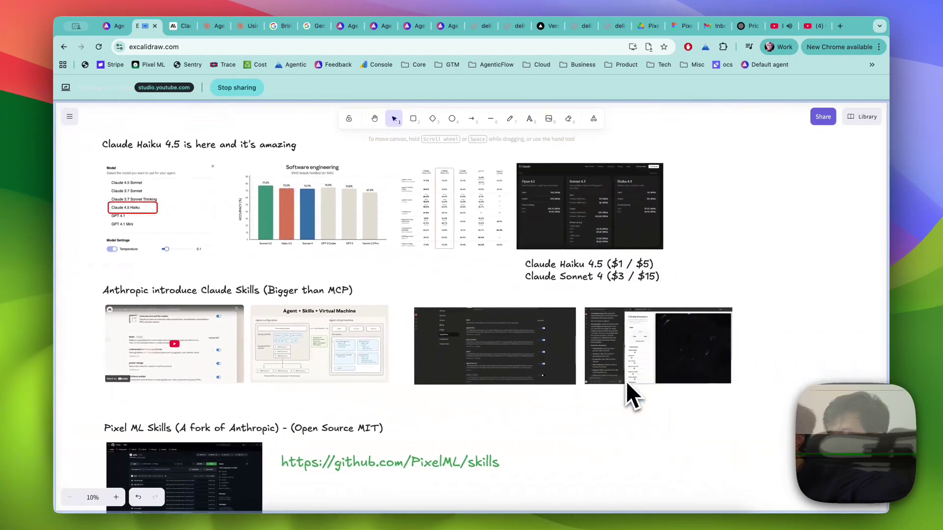
{"action": "scroll", "coordinate": [626, 381], "scroll_direction": "down", "scroll_amount": 10}
{"action": "scroll", "coordinate": [626, 381], "scroll_direction": "right", "scroll_amount": 5}
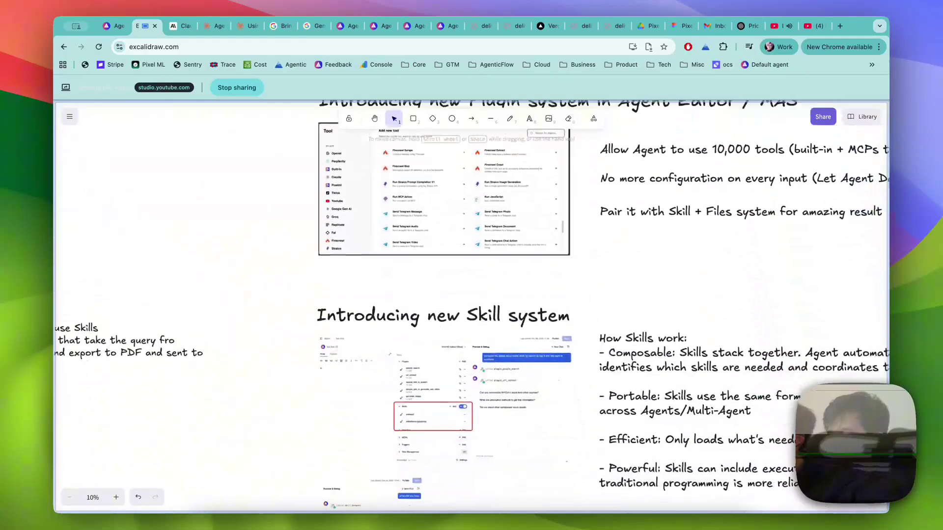
{"action": "scroll", "coordinate": [625, 381], "scroll_direction": "down", "scroll_amount": 3}
{"action": "scroll", "coordinate": [625, 381], "scroll_direction": "left", "scroll_amount": 10}
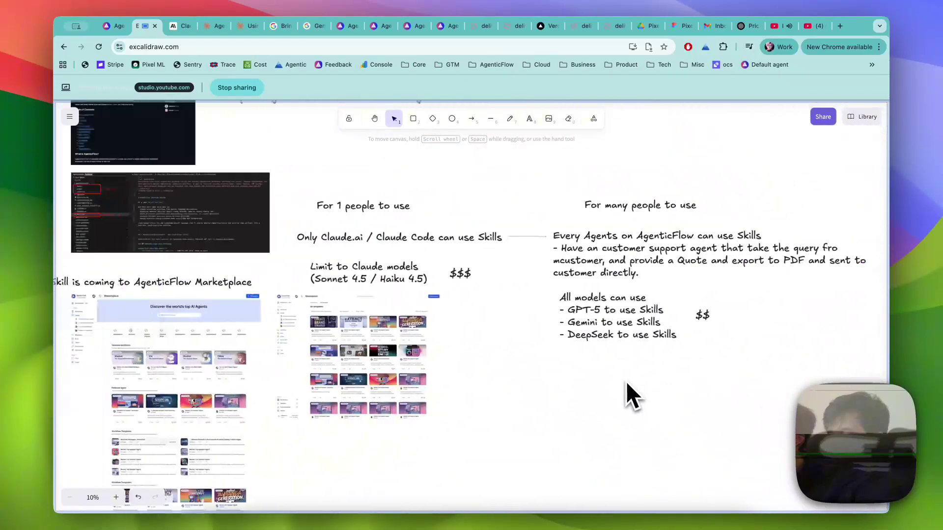
{"action": "scroll", "coordinate": [625, 381], "scroll_direction": "up", "scroll_amount": 1}
{"action": "scroll", "coordinate": [625, 381], "scroll_direction": "left", "scroll_amount": 2}
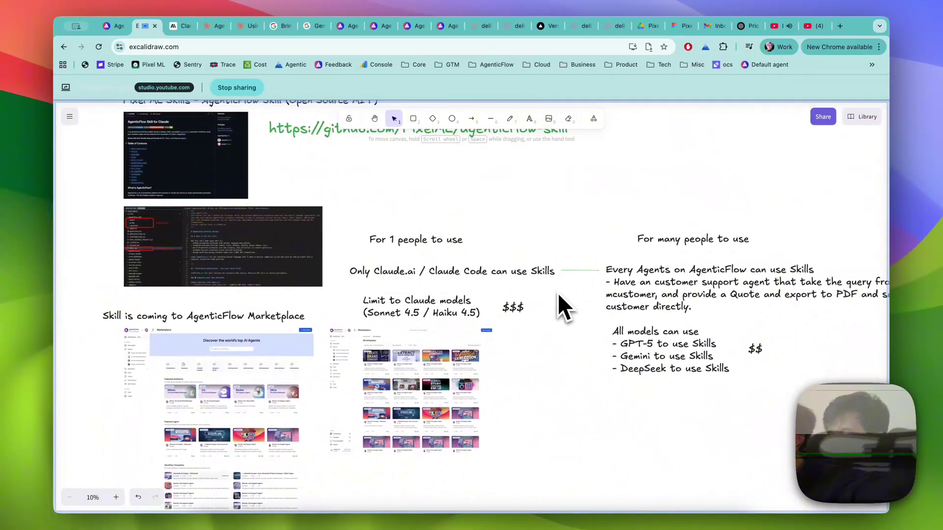
{"action": "scroll", "coordinate": [565, 294], "scroll_direction": "up", "scroll_amount": 5}
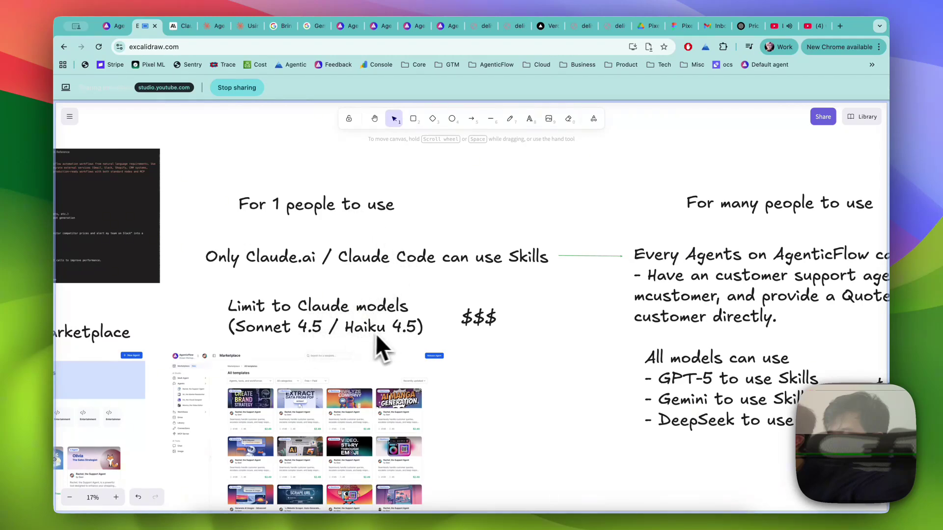
{"action": "scroll", "coordinate": [414, 336], "scroll_direction": "right", "scroll_amount": 10}
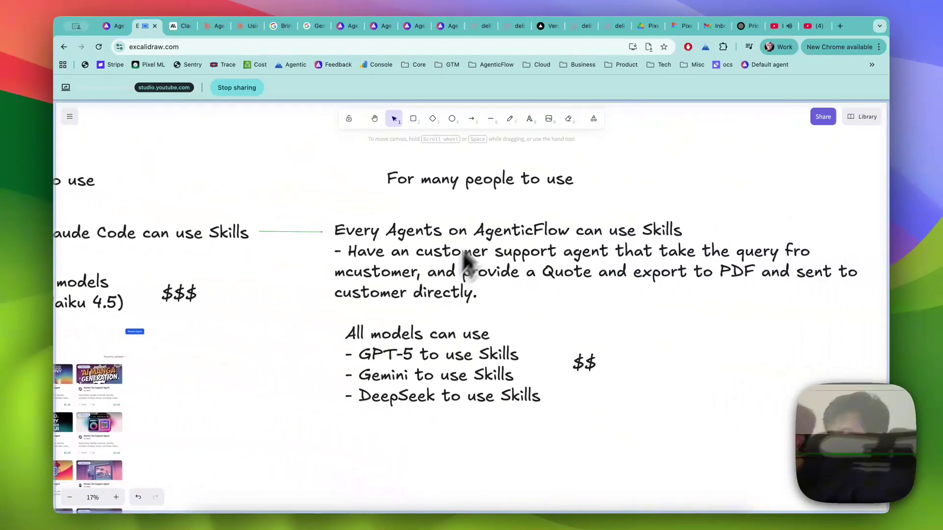
{"action": "scroll", "coordinate": [493, 192], "scroll_direction": "right", "scroll_amount": 3}
{"action": "scroll", "coordinate": [492, 191], "scroll_direction": "up", "scroll_amount": 2}
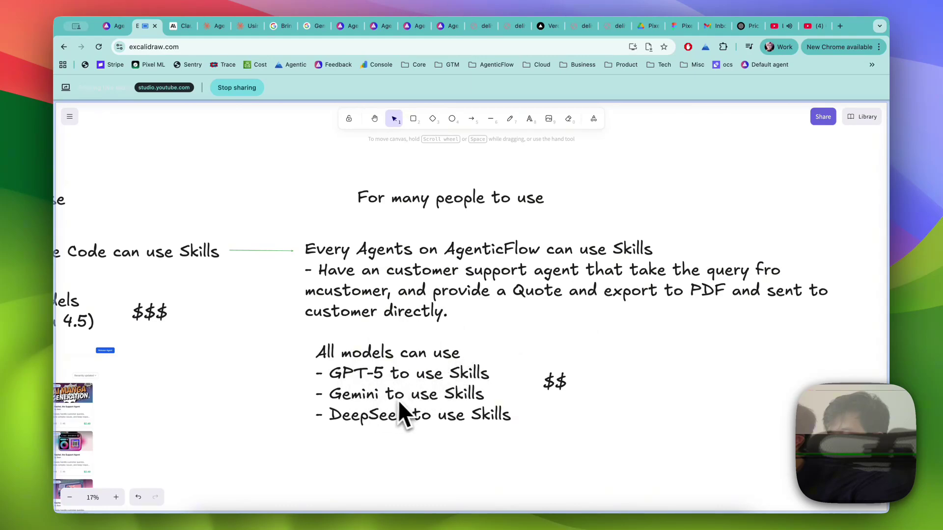
- Examine the new Skill system screenshot, including its Skills area, and read the How Skills work notes beside it
{"action": "scroll", "coordinate": [622, 392], "scroll_direction": "right", "scroll_amount": 15}
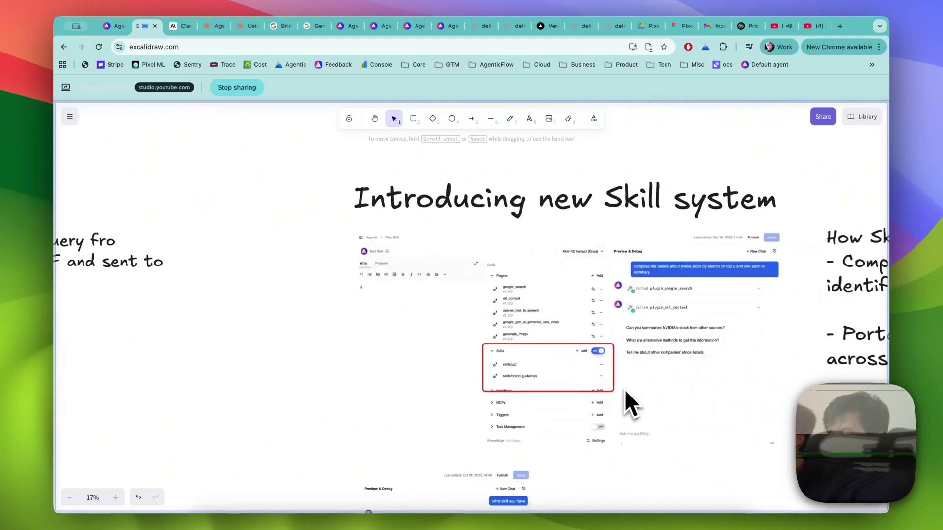
{"action": "scroll", "coordinate": [624, 388], "scroll_direction": "left", "scroll_amount": 5}
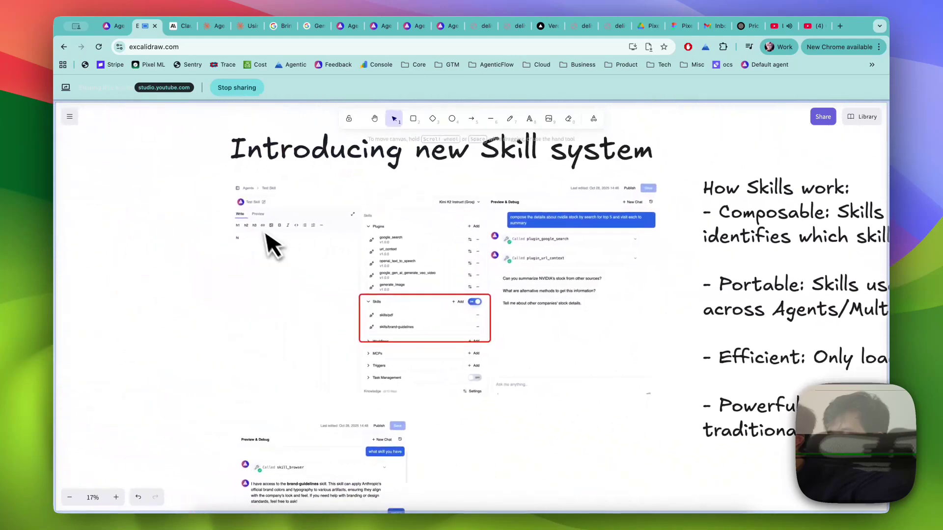
{"action": "scroll", "coordinate": [270, 217], "scroll_direction": "up", "scroll_amount": 5}
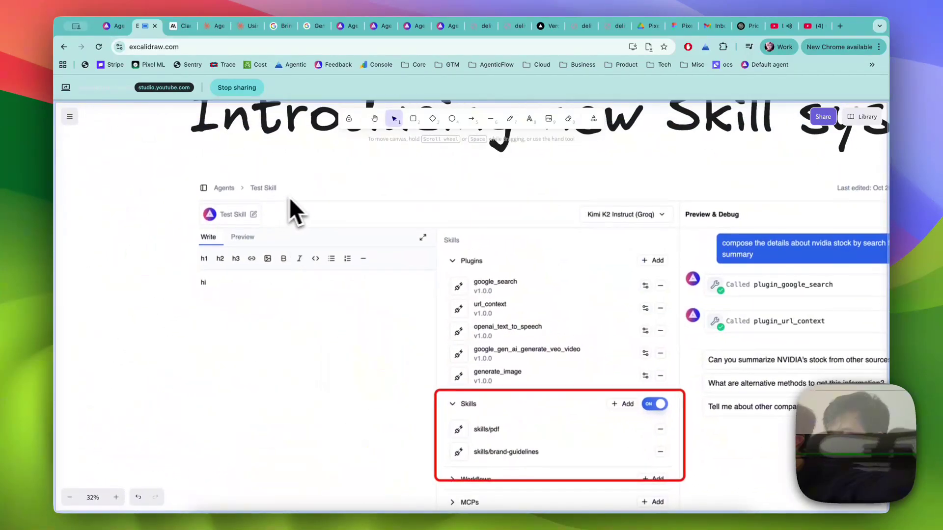
{"action": "scroll", "coordinate": [267, 347], "scroll_direction": "down", "scroll_amount": 3}
{"action": "scroll", "coordinate": [267, 347], "scroll_direction": "right", "scroll_amount": 2}
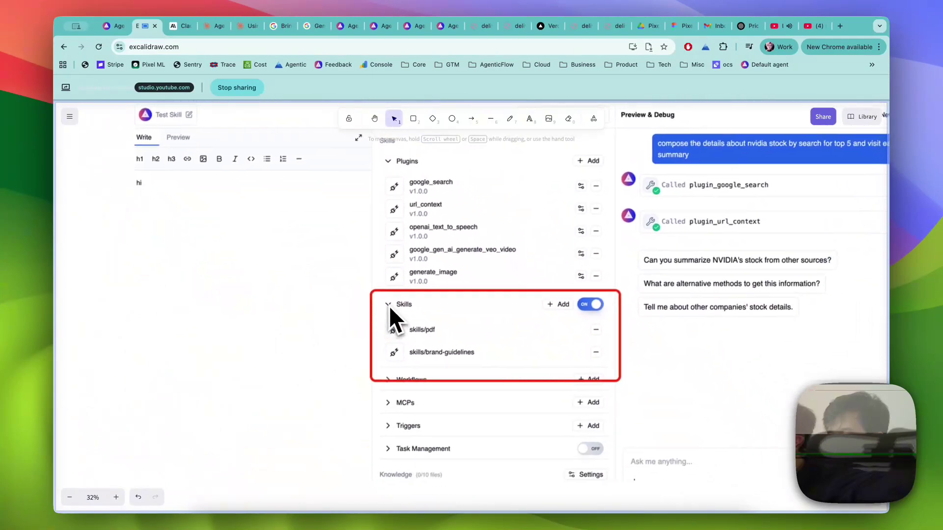
{"action": "scroll", "coordinate": [533, 322], "scroll_direction": "right", "scroll_amount": 8}
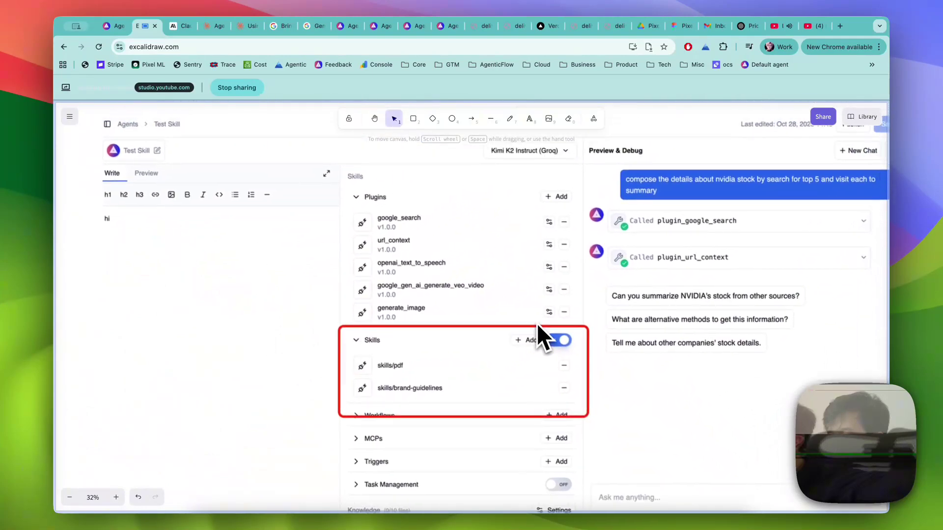
{"action": "scroll", "coordinate": [569, 305], "scroll_direction": "down", "scroll_amount": 6}
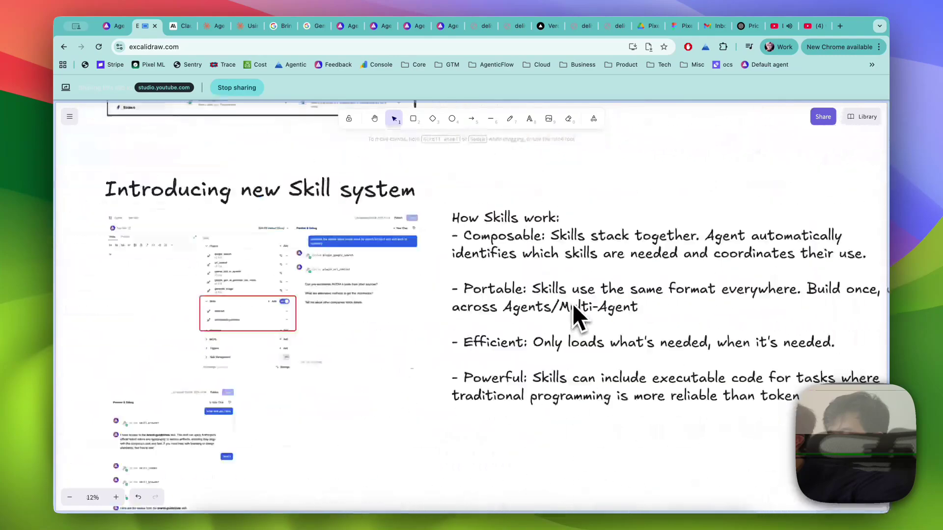
{"action": "scroll", "coordinate": [477, 268], "scroll_direction": "right", "scroll_amount": 3}
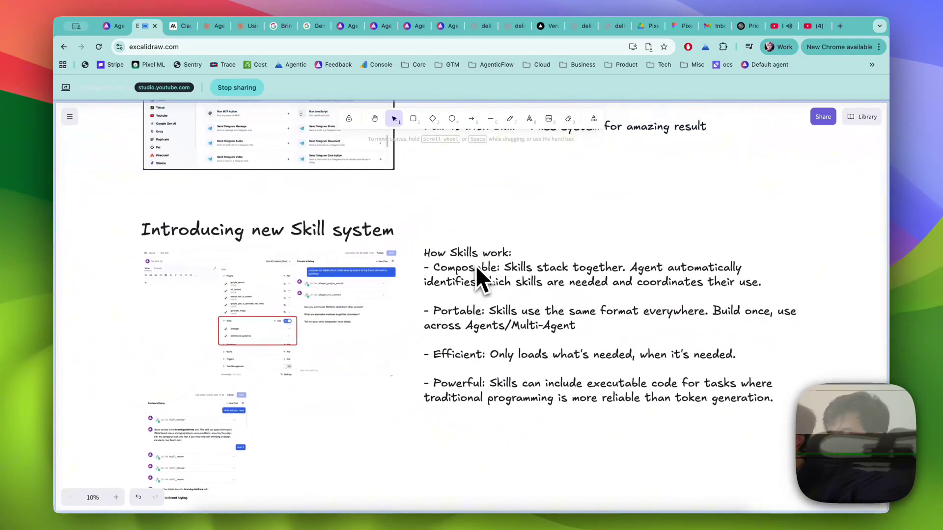
{"action": "scroll", "coordinate": [463, 263], "scroll_direction": "right", "scroll_amount": 2}
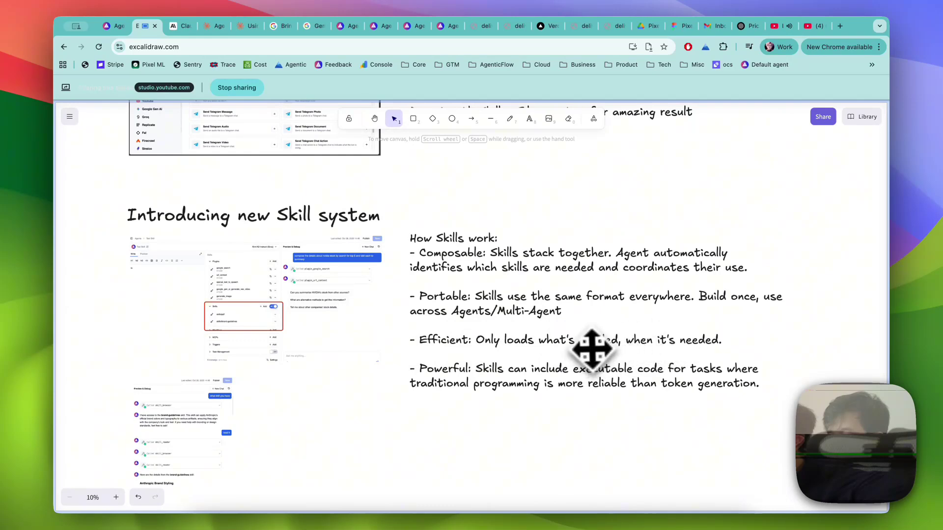
- Replace the period ending the Efficient point in the How Skills work text with "-> Context Engineering"
{"action": "double_click", "coordinate": [715, 343]}
{"action": "key", "text": "Right"}
{"action": "key", "text": "Left"}
{"action": "key", "text": "Right"}
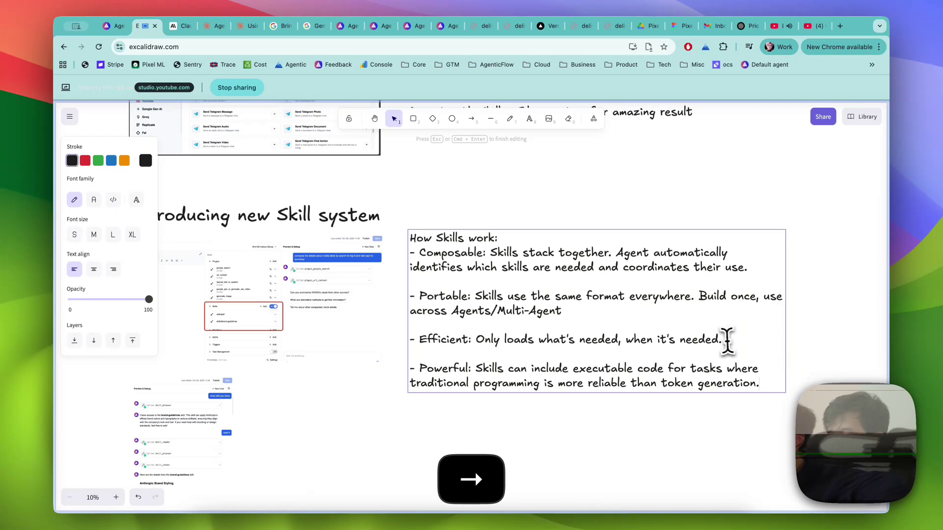
{"action": "key", "text": "BackSpace"}
{"action": "type", "text": "-> Contex"}
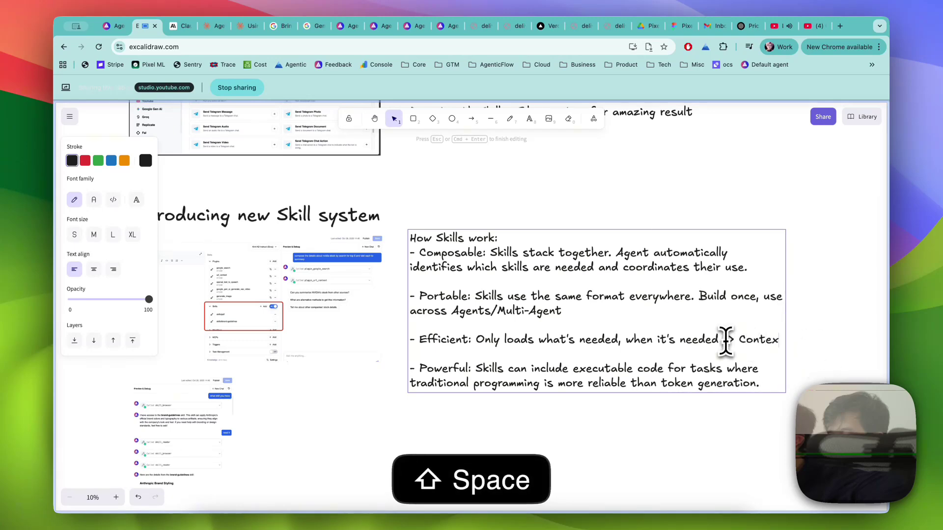
{"action": "type", "text": "t Engineering"}
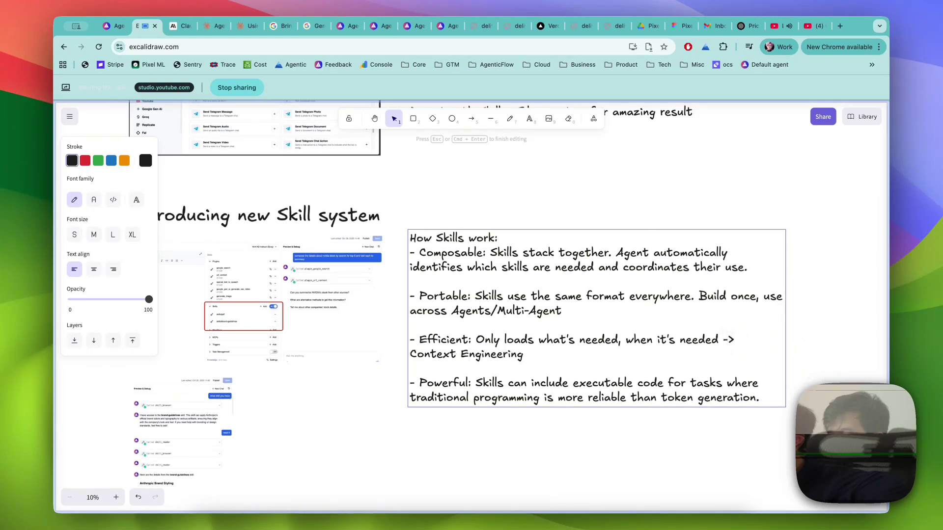
- Try to color only the words "Context Engineering" red in the How Skills work text
{"action": "left_click_drag", "start_coordinate": [597, 352], "coordinate": [411, 360]}
{"action": "left_click", "coordinate": [85, 160]}
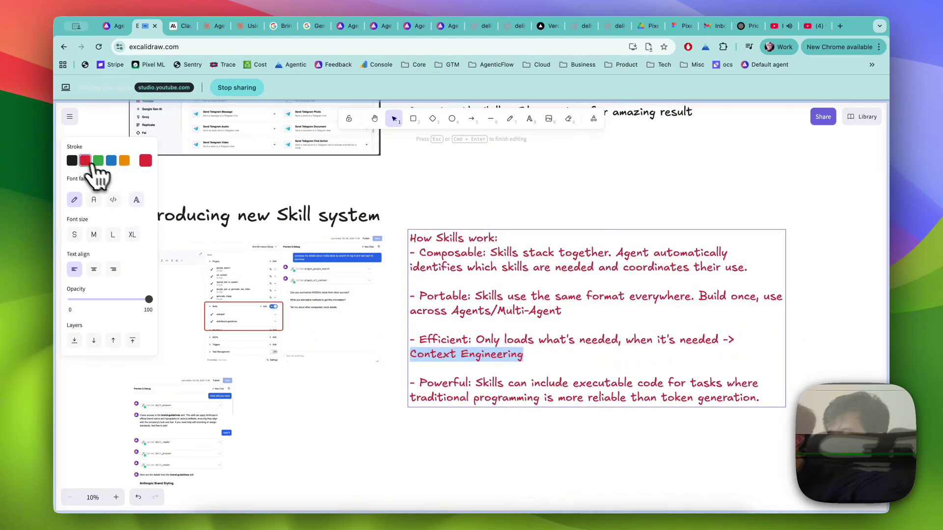
{"action": "left_click", "coordinate": [510, 367]}
- Restore the black stroke color of the whole How Skills work text, keeping the added "-> Context Engineering" wording
{"action": "key", "text": "super+z"}
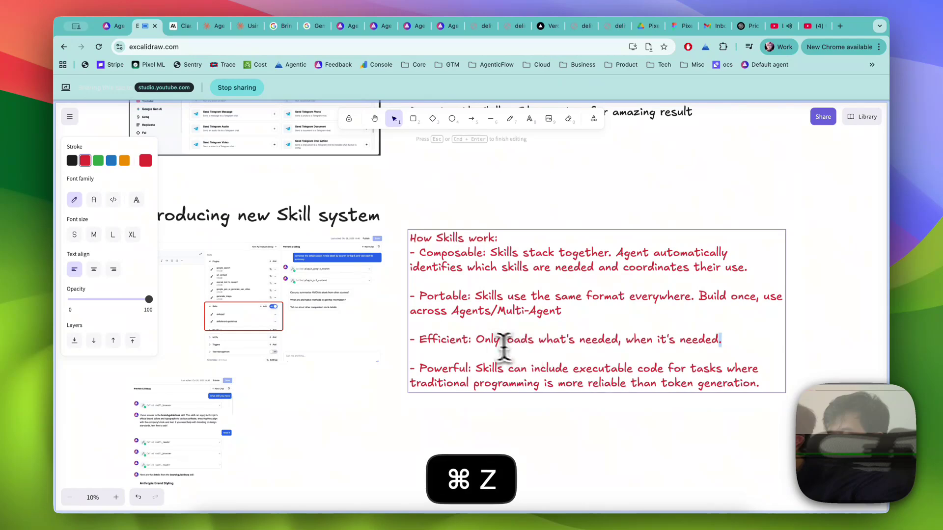
{"action": "key", "text": "super+shift+z"}
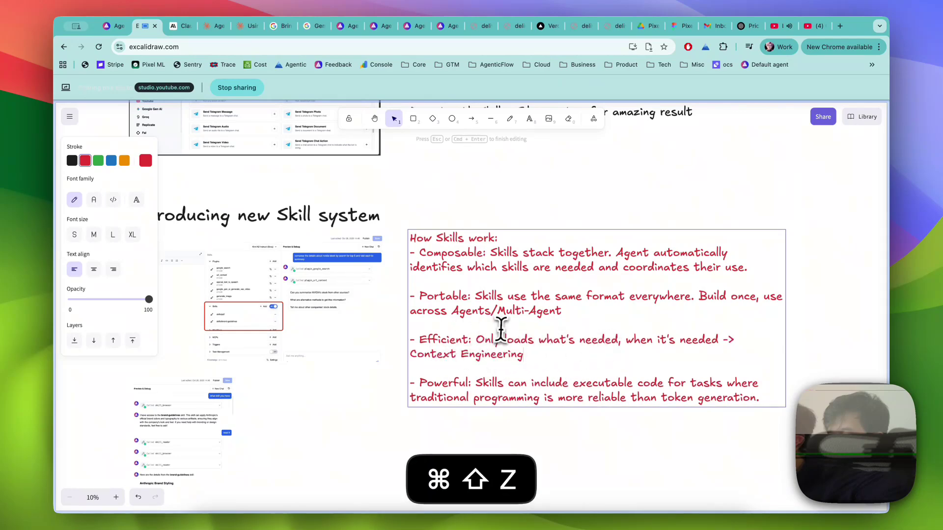
{"action": "key", "text": "super+a"}
{"action": "left_click", "coordinate": [71, 160]}
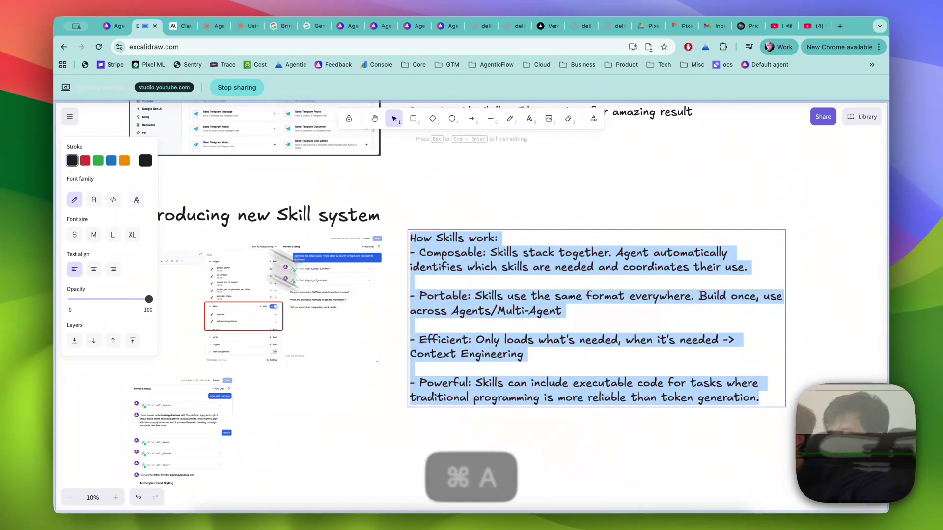
- Highlight the Powerful point while reading it and finish editing the How Skills work text
{"action": "left_click", "coordinate": [465, 361]}
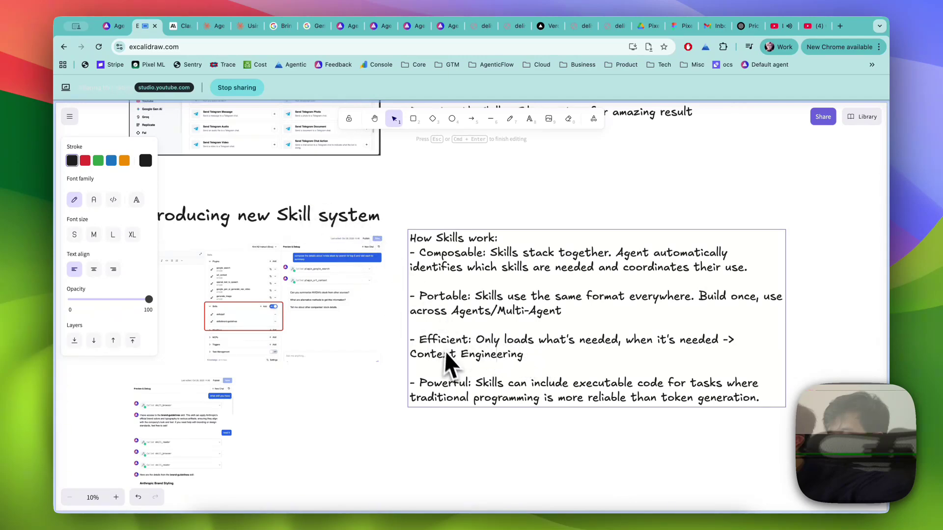
{"action": "left_click_drag", "start_coordinate": [419, 383], "coordinate": [709, 417]}
{"action": "left_click", "coordinate": [576, 456]}
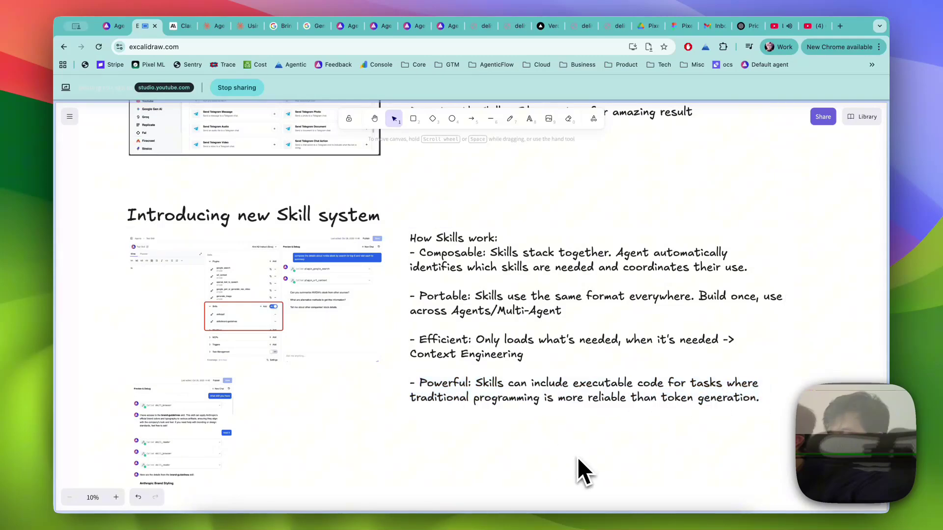
{"action": "scroll", "coordinate": [576, 457], "scroll_direction": "left", "scroll_amount": 2}
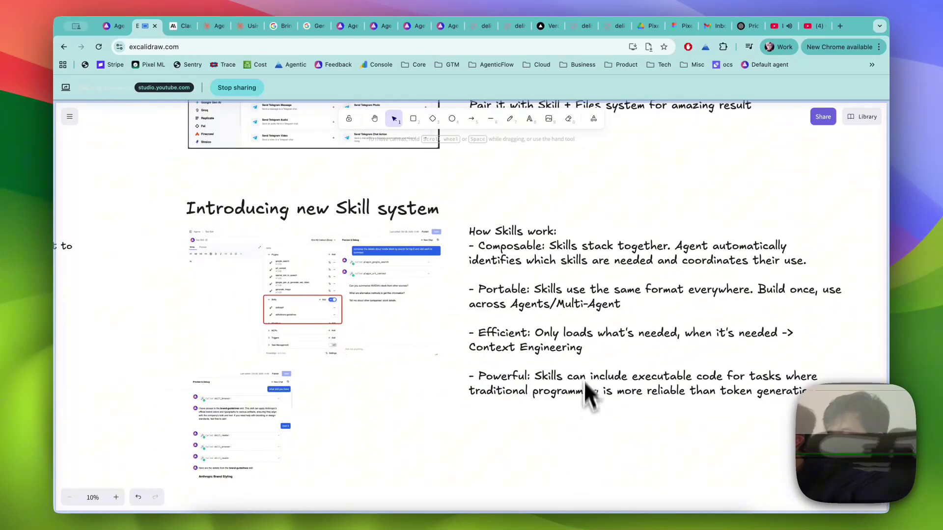
- Switch to the AgenticFlow Drive page, share that browser tab, and collapse the videos folder
{"action": "left_click", "coordinate": [449, 27]}
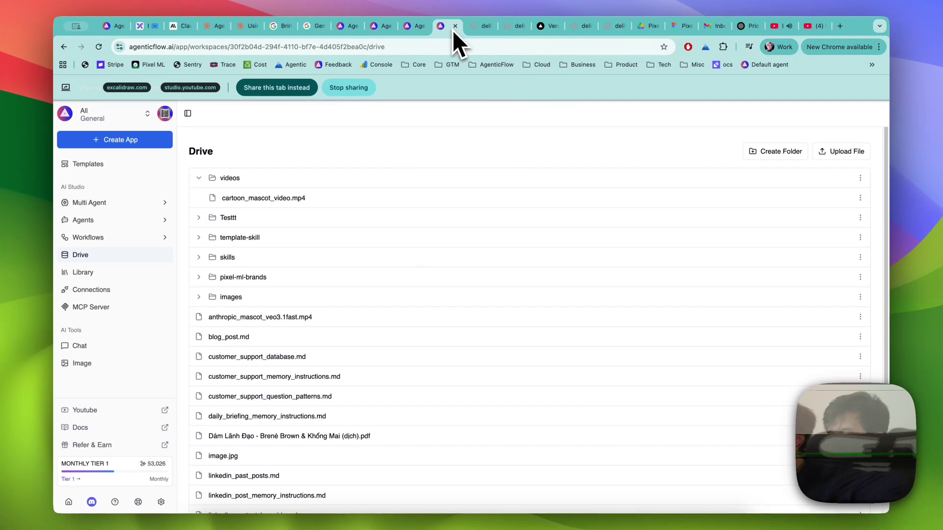
{"action": "left_click", "coordinate": [275, 87]}
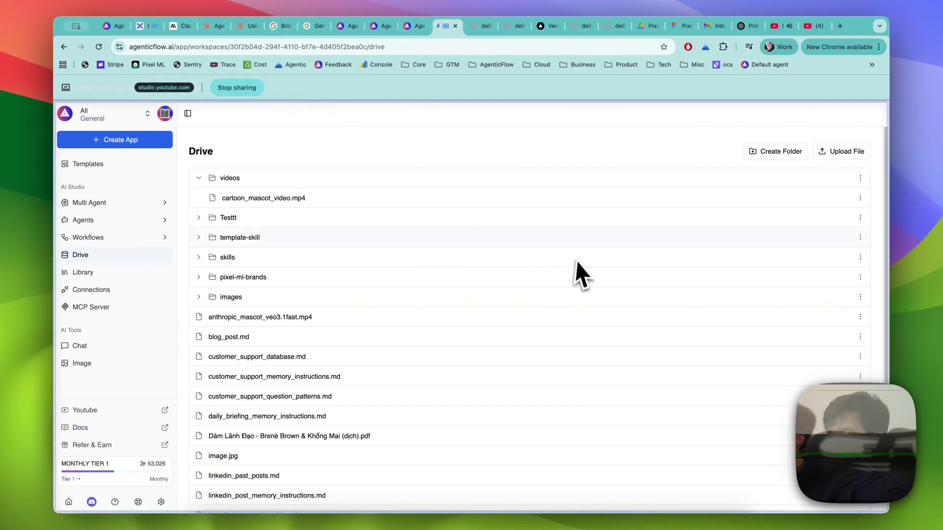
{"action": "left_click", "coordinate": [200, 178]}
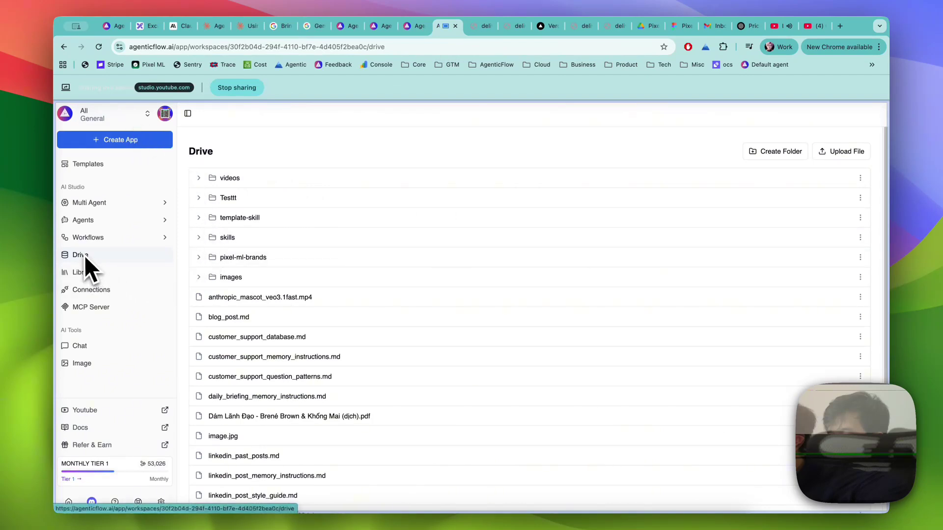
- Open SKILL.md from the brand-guidelines folder inside skills and view its description line
{"action": "left_click", "coordinate": [200, 237]}
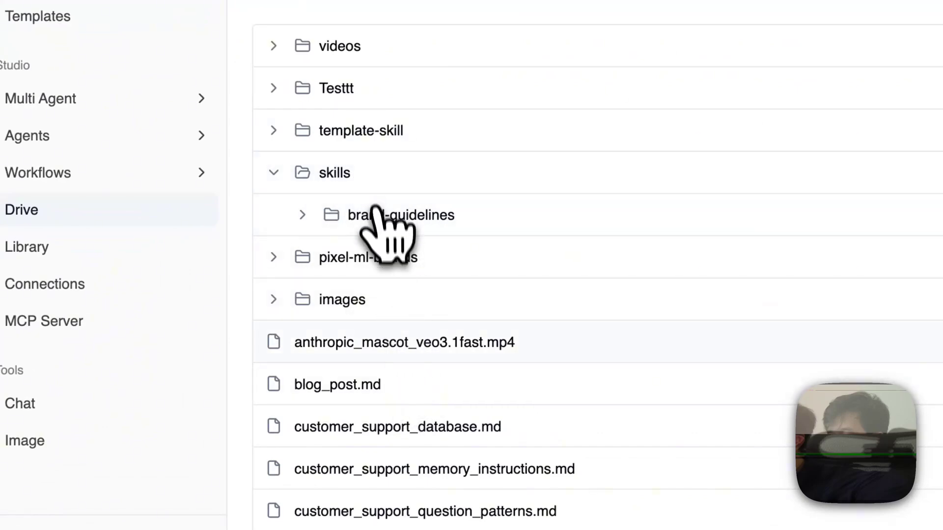
{"action": "left_click", "coordinate": [304, 215]}
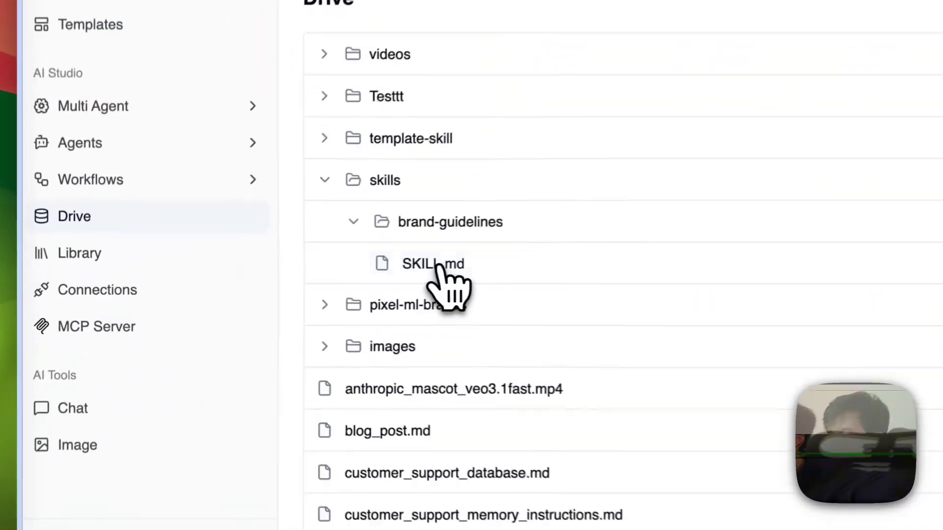
{"action": "left_click", "coordinate": [253, 278]}
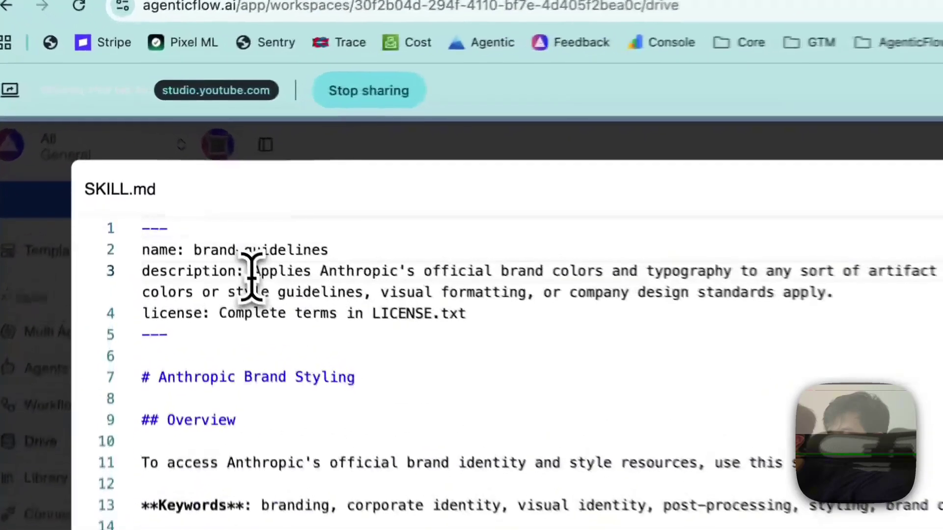
- Read through the brand-guidelines SKILL.md from its description line down to the brand colors, and close the file
{"action": "left_click", "coordinate": [180, 174]}
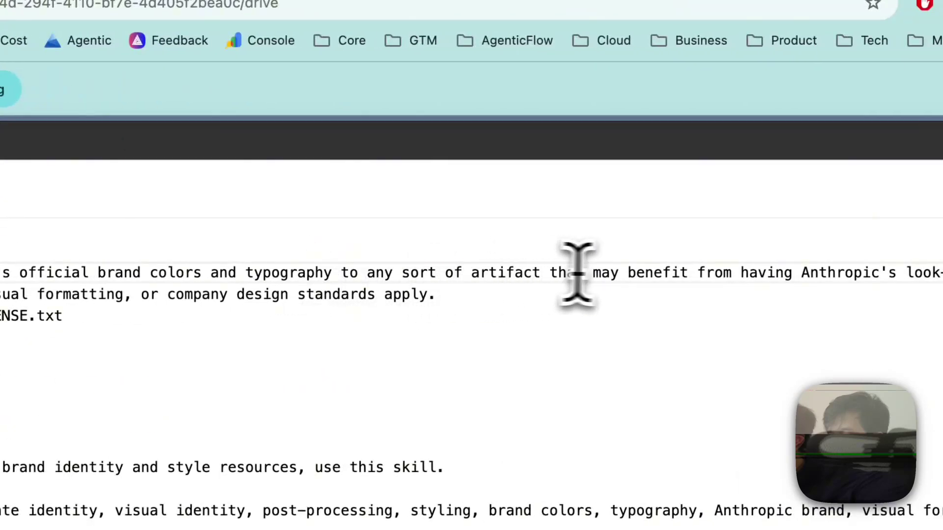
{"action": "left_click", "coordinate": [324, 251]}
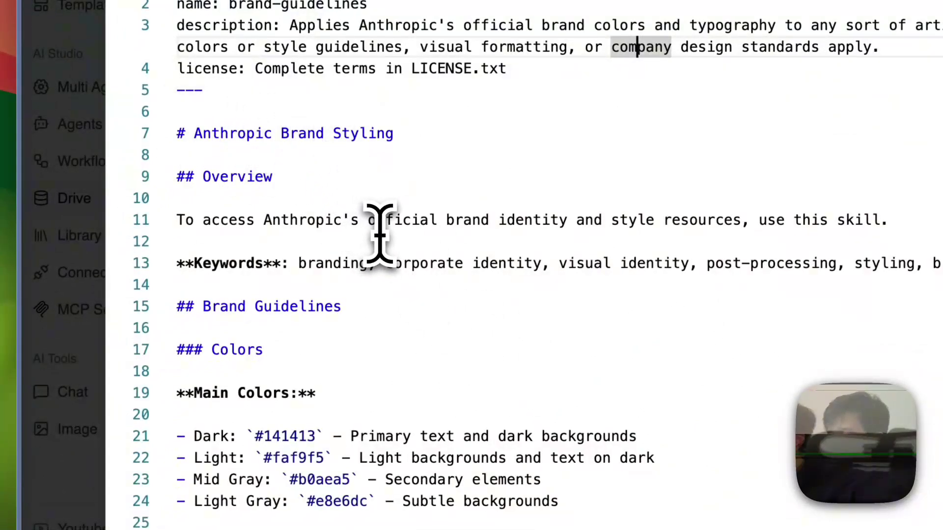
{"action": "left_click", "coordinate": [461, 378]}
{"action": "left_click_drag", "start_coordinate": [412, 436], "coordinate": [267, 397]}
{"action": "left_click", "coordinate": [468, 476]}
{"action": "left_click", "coordinate": [573, 305]}
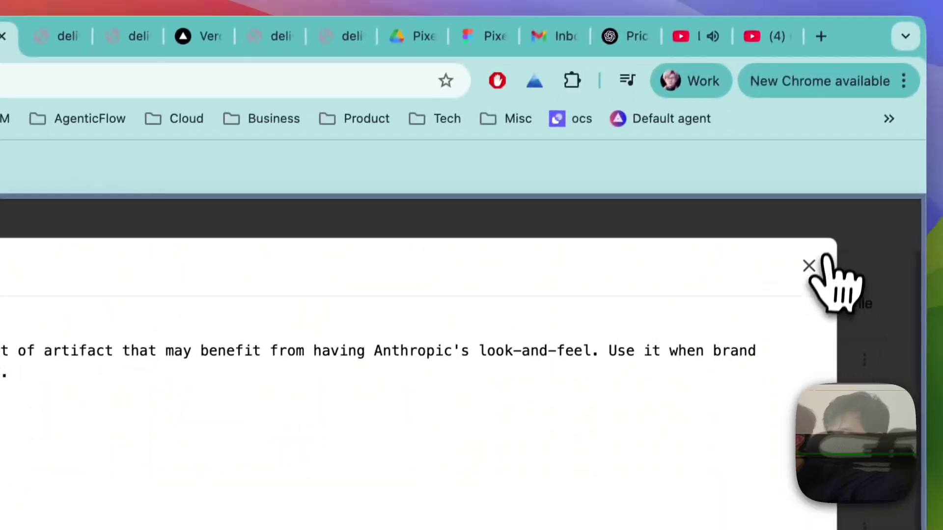
{"action": "left_click", "coordinate": [825, 258]}
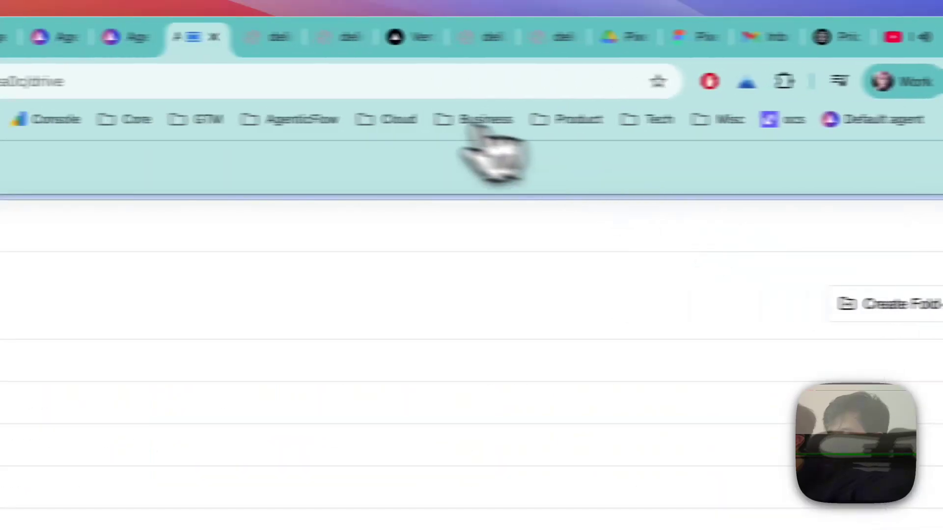
- Switch to the test new skill agent, remove its skills/brand-guidelines skill, and turn the Skills feature off and on again
{"action": "left_click", "coordinate": [383, 54]}
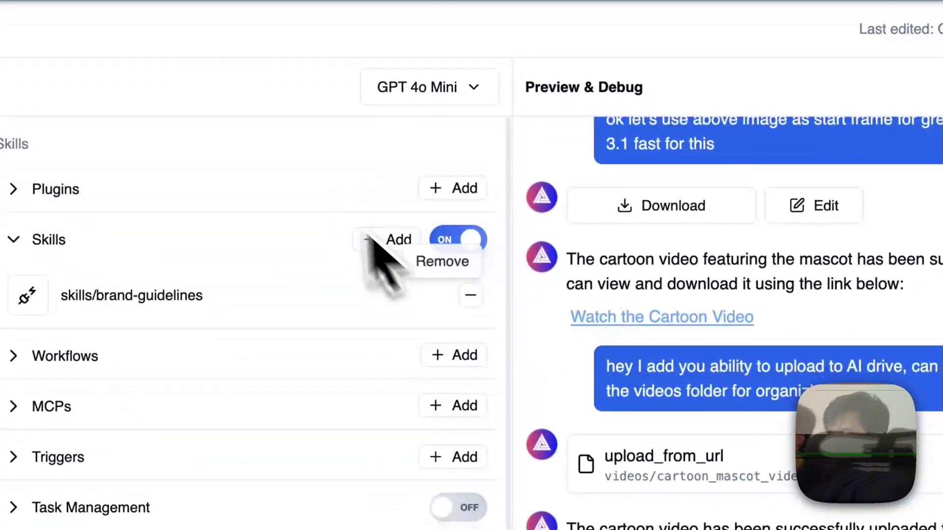
{"action": "left_click", "coordinate": [643, 489]}
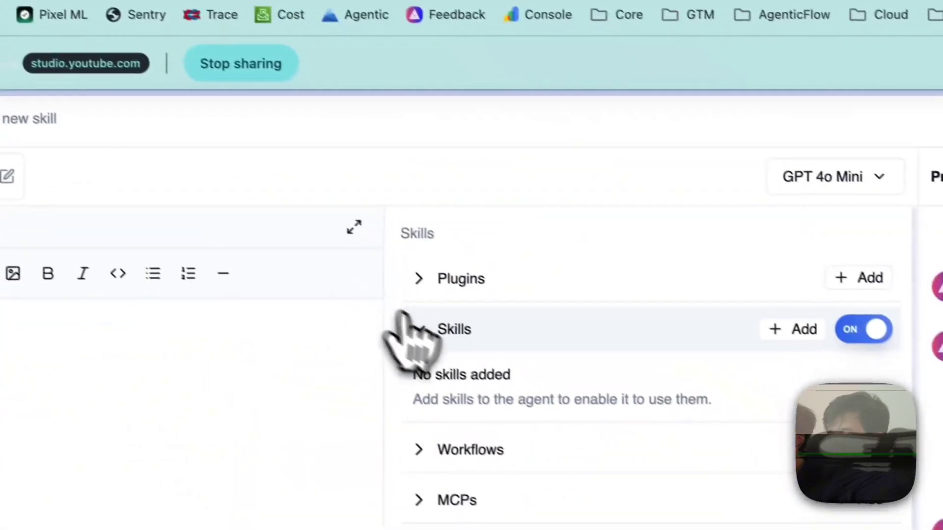
{"action": "left_click", "coordinate": [436, 330]}
{"action": "left_click", "coordinate": [871, 329]}
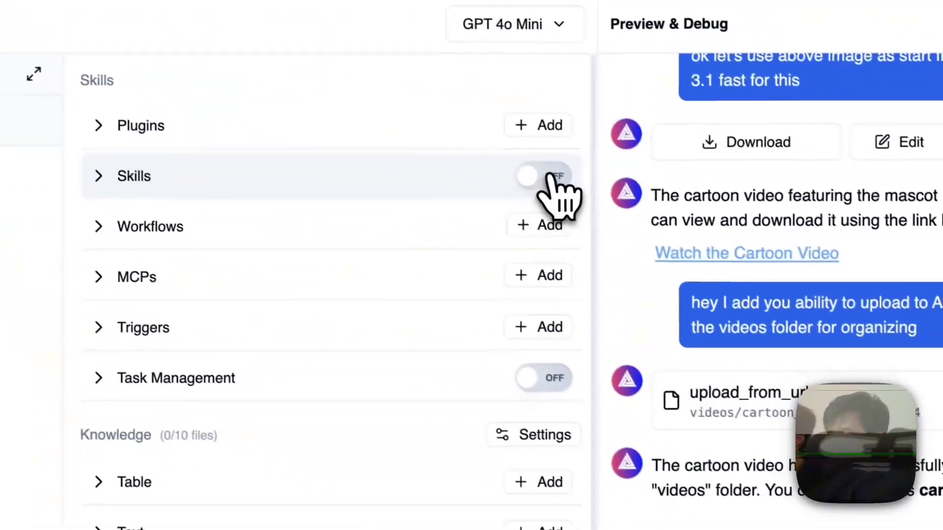
{"action": "left_click", "coordinate": [674, 255]}
- Add a new skill to the agent by uploading pixel-ml-brands.zip, show it in the Skills list, and save the agent
{"action": "left_click", "coordinate": [484, 181]}
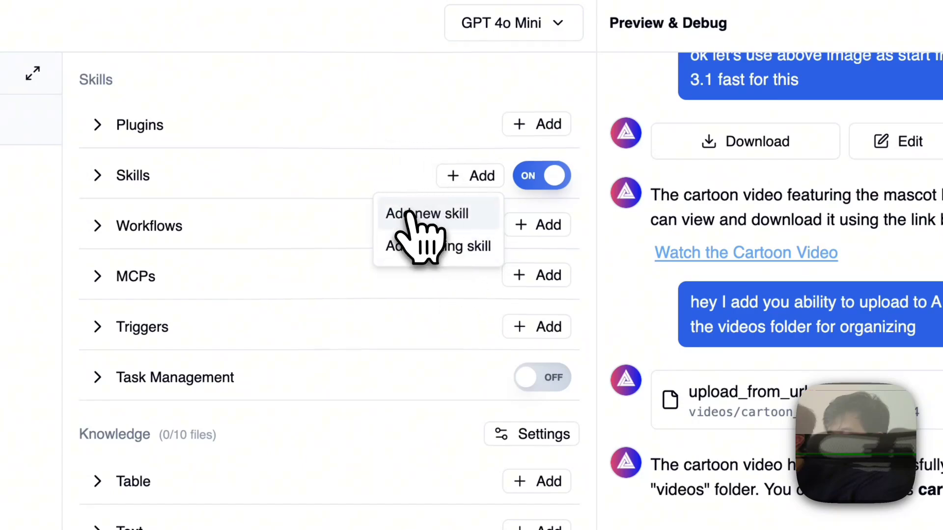
{"action": "left_click", "coordinate": [418, 214]}
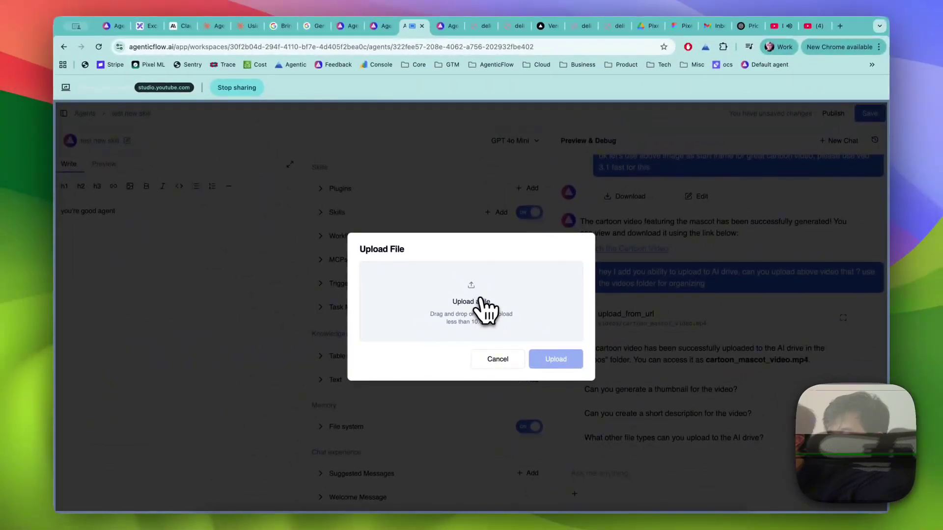
{"action": "mouse_move", "coordinate": [263, 496]}
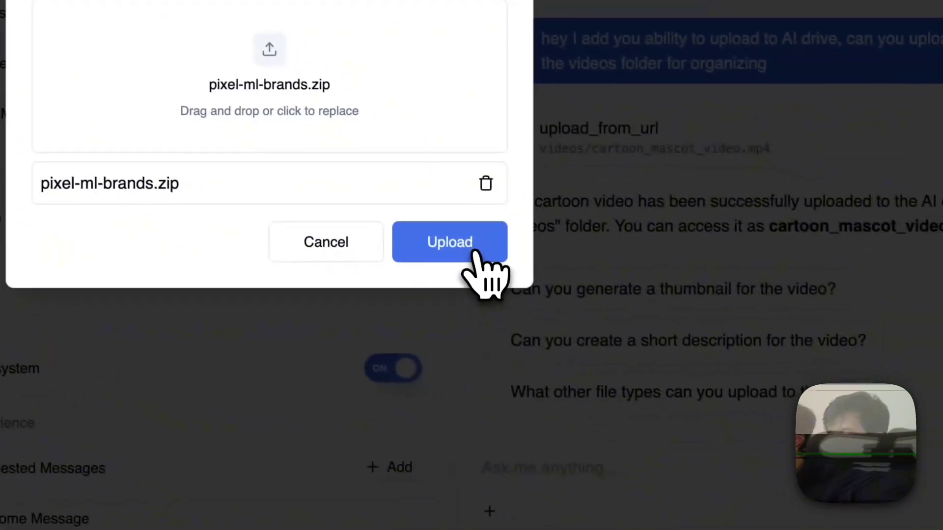
{"action": "left_click", "coordinate": [675, 340]}
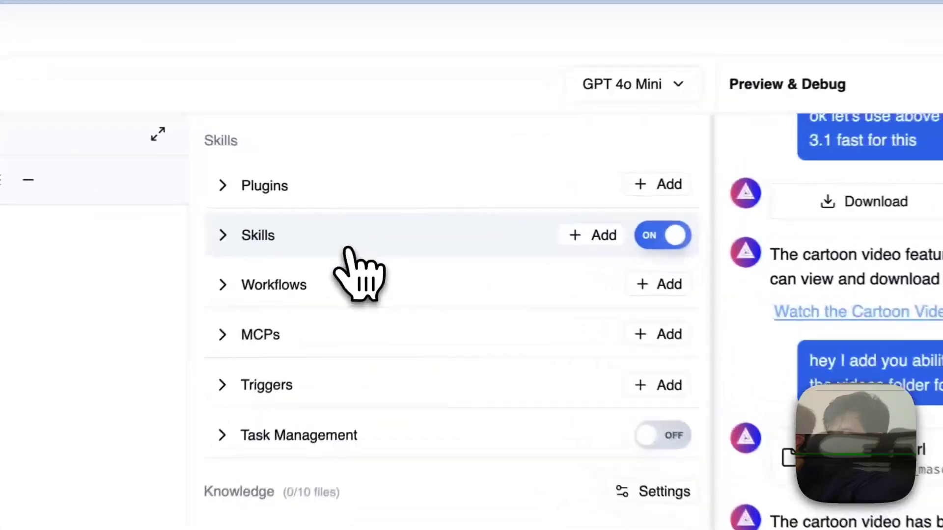
{"action": "left_click", "coordinate": [383, 218]}
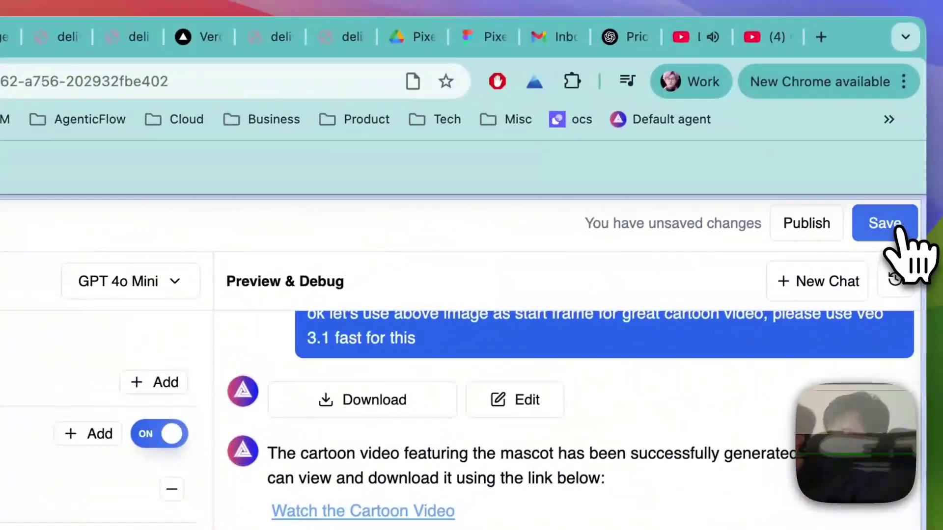
{"action": "left_click", "coordinate": [898, 227]}
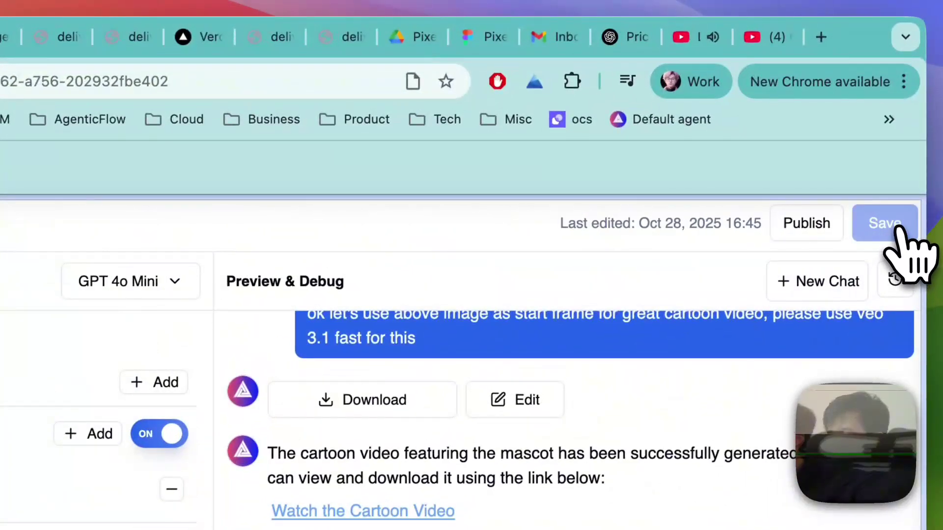
- Switch to the Drive page, share that browser tab, and reload it to show the contents of the skills folder
{"action": "left_click", "coordinate": [628, 39]}
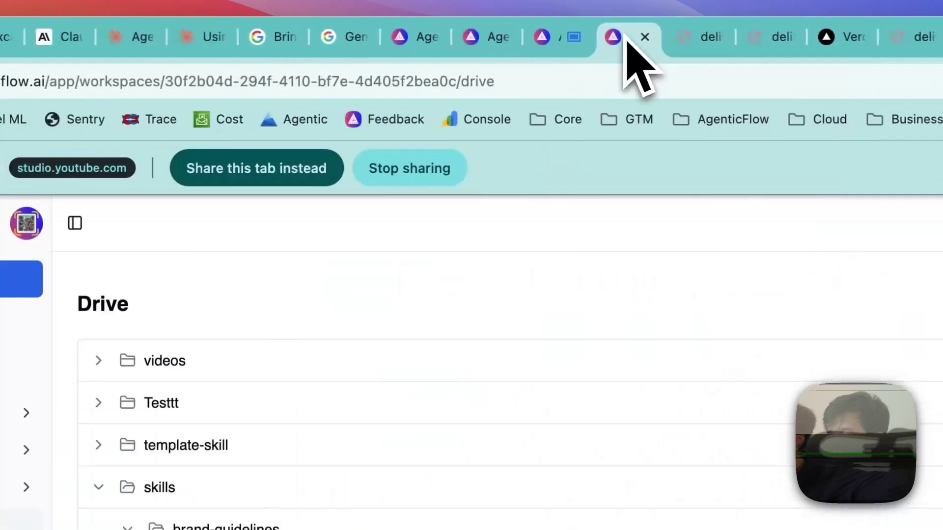
{"action": "left_click", "coordinate": [307, 172]}
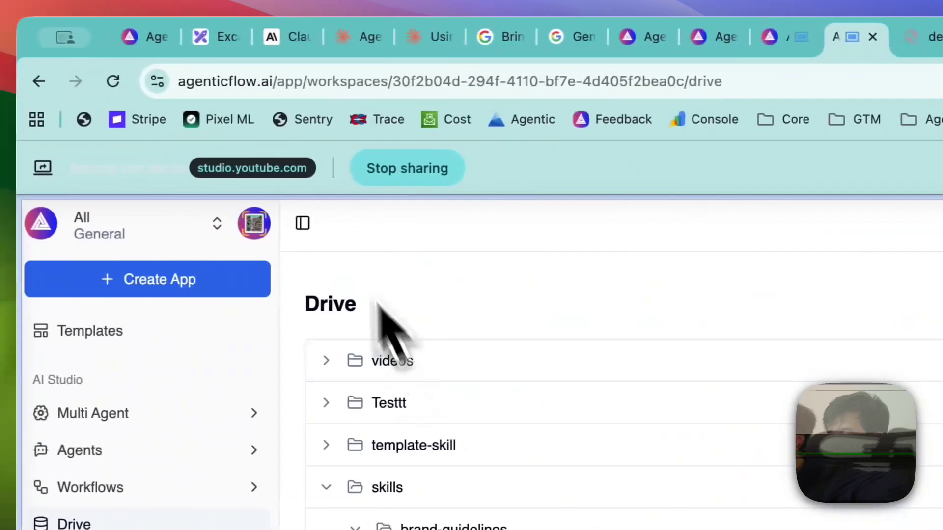
{"action": "left_click", "coordinate": [113, 81]}
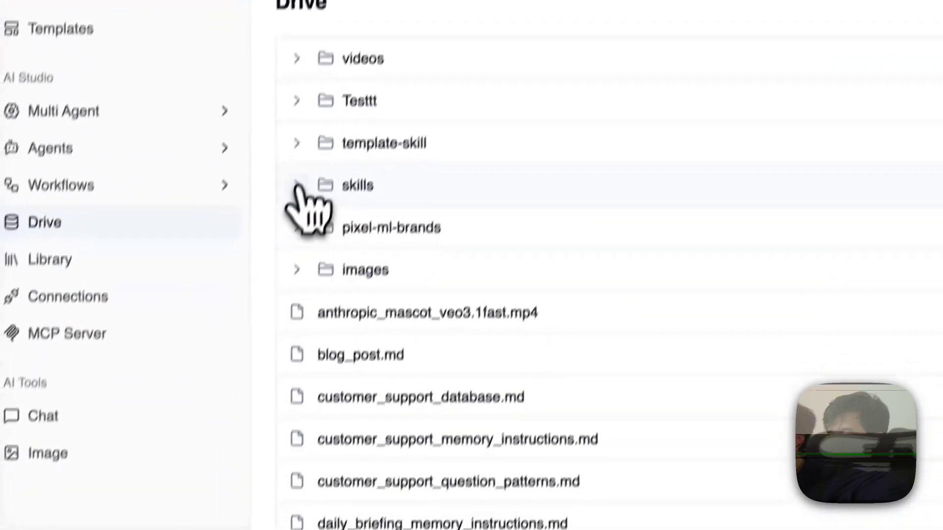
{"action": "left_click", "coordinate": [297, 185]}
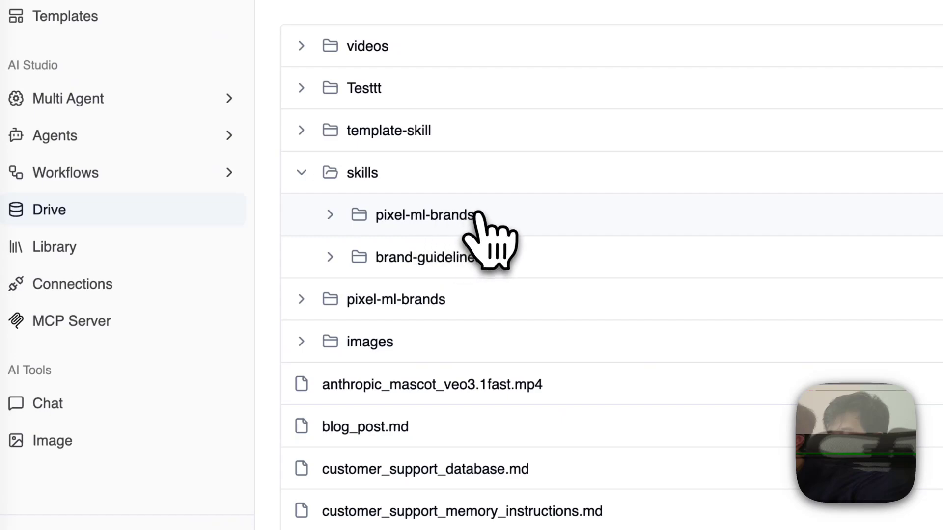
- View SKILL.md from the pixel-ml-brands folder inside skills, and close the file
{"action": "left_click", "coordinate": [331, 215]}
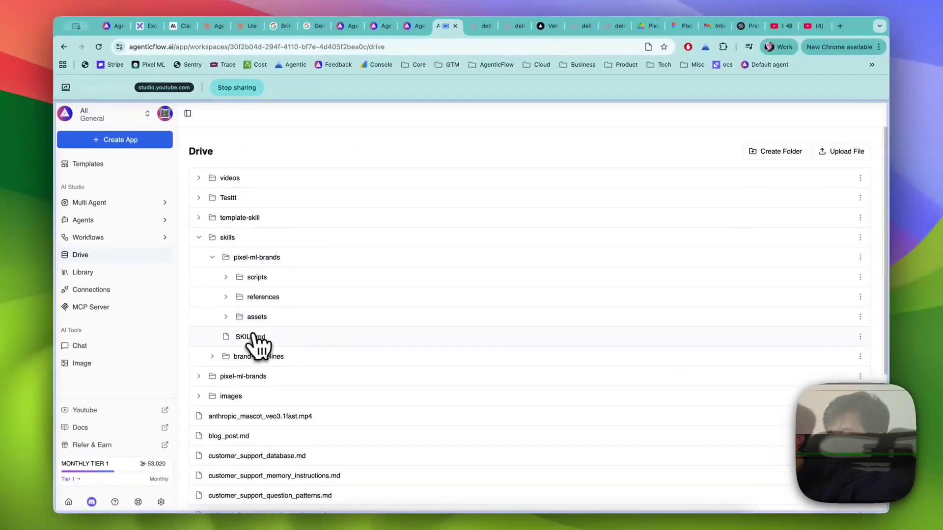
{"action": "left_click", "coordinate": [244, 337]}
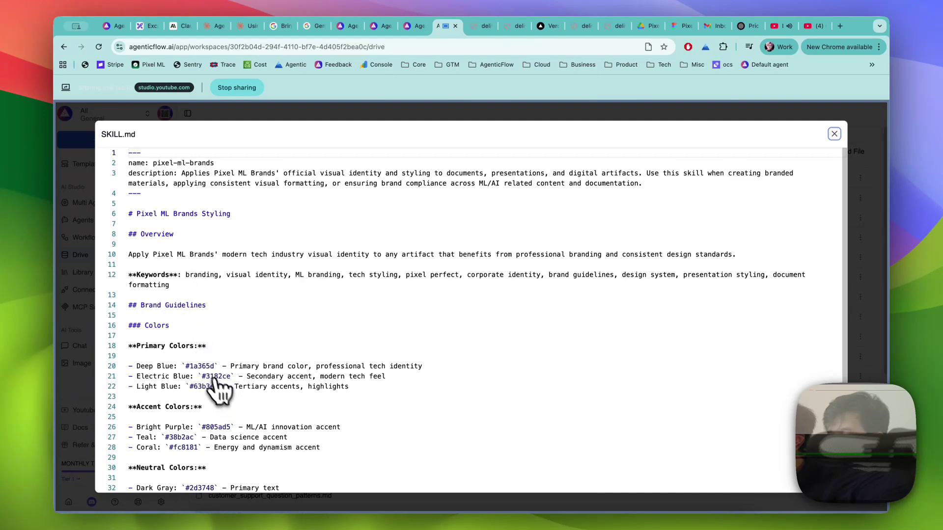
{"action": "left_click", "coordinate": [834, 133]}
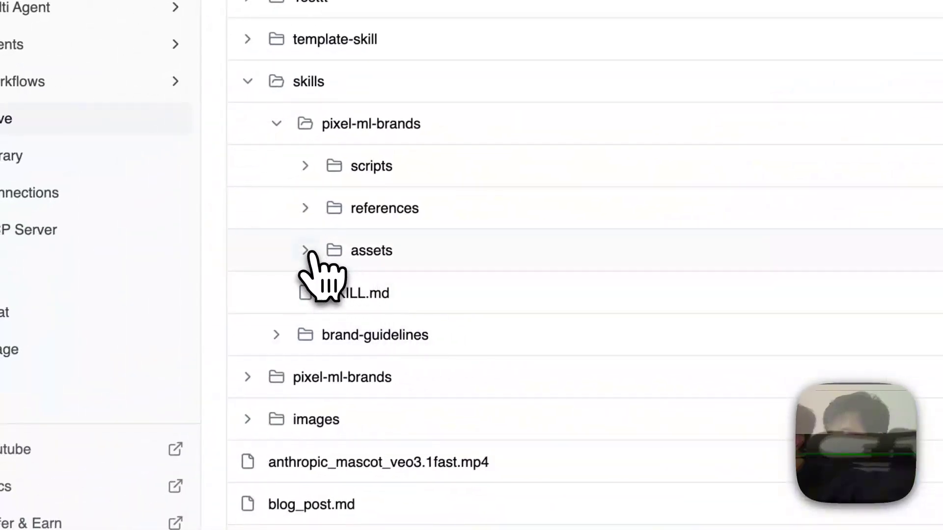
- Expand the assets, references and scripts folders of the pixel-ml-brands skill to examine their files
{"action": "left_click", "coordinate": [304, 250]}
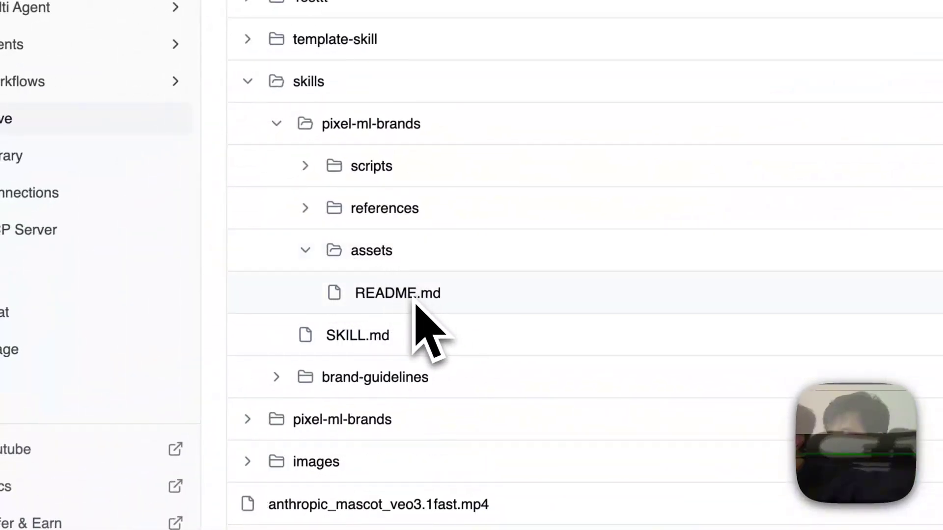
{"action": "left_click", "coordinate": [308, 212]}
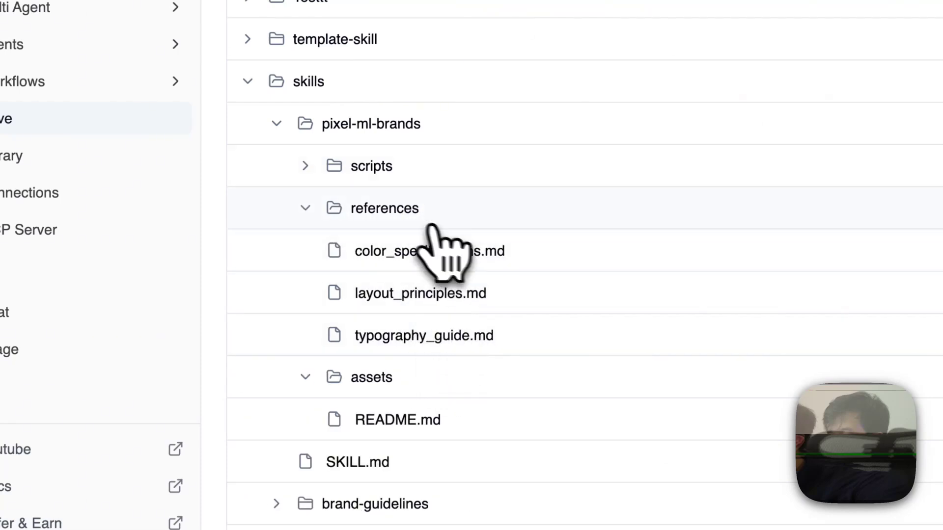
{"action": "left_click", "coordinate": [312, 167]}
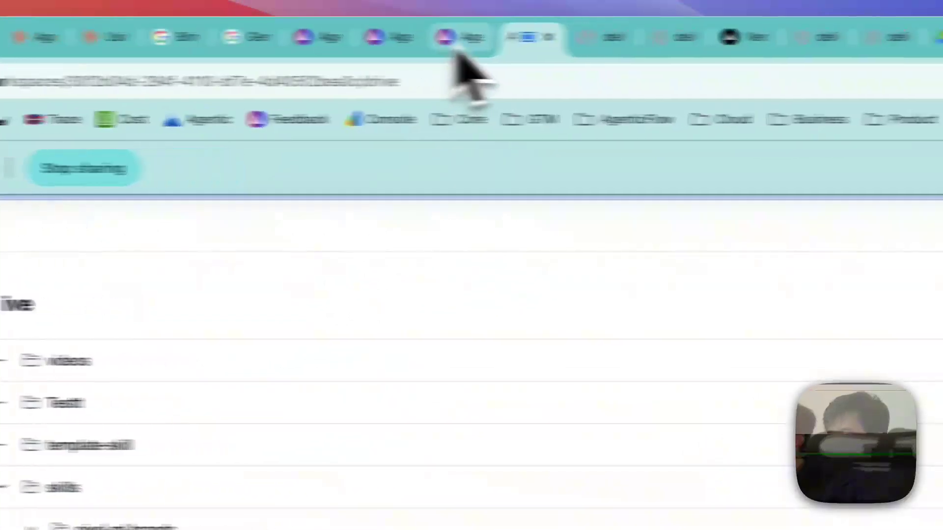
- Return to the test new skill agent, save it, and ask "hey what skill you have ?" in a new preview chat
{"action": "left_click", "coordinate": [559, 10]}
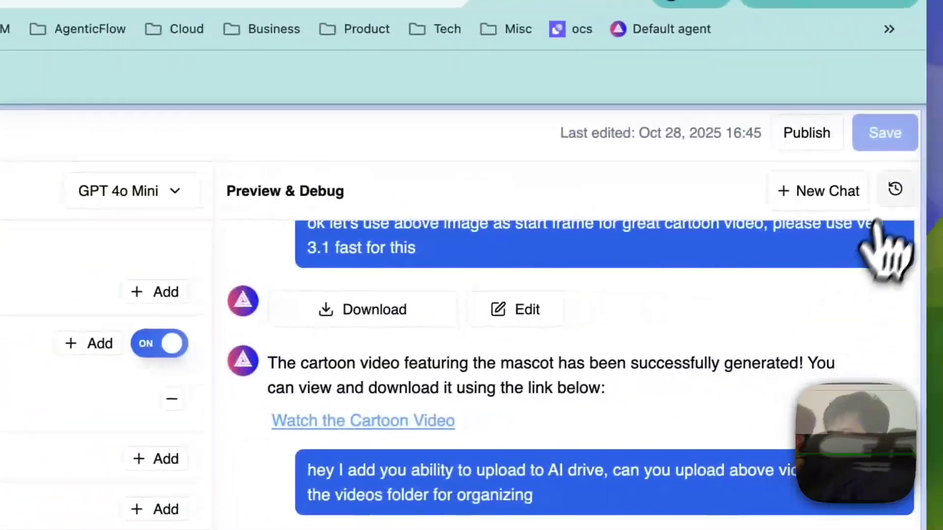
{"action": "left_click", "coordinate": [895, 191]}
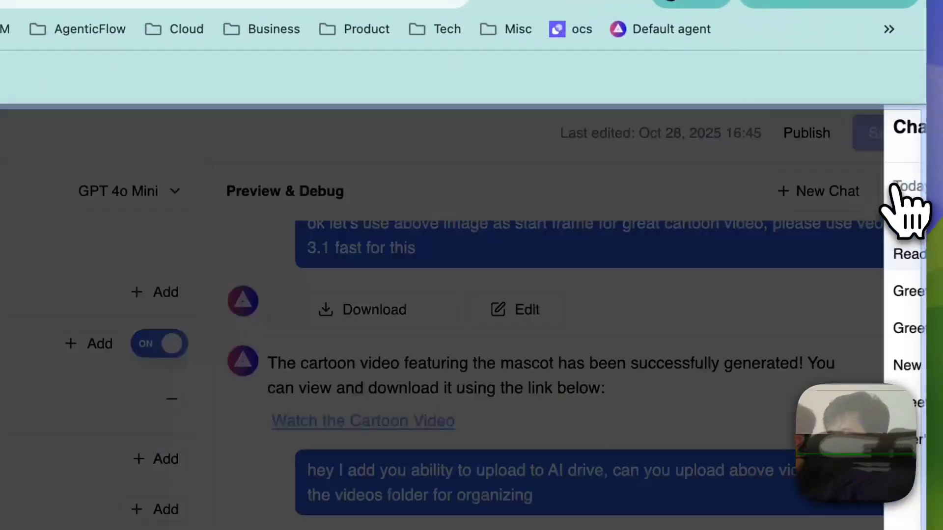
{"action": "left_click", "coordinate": [471, 218]}
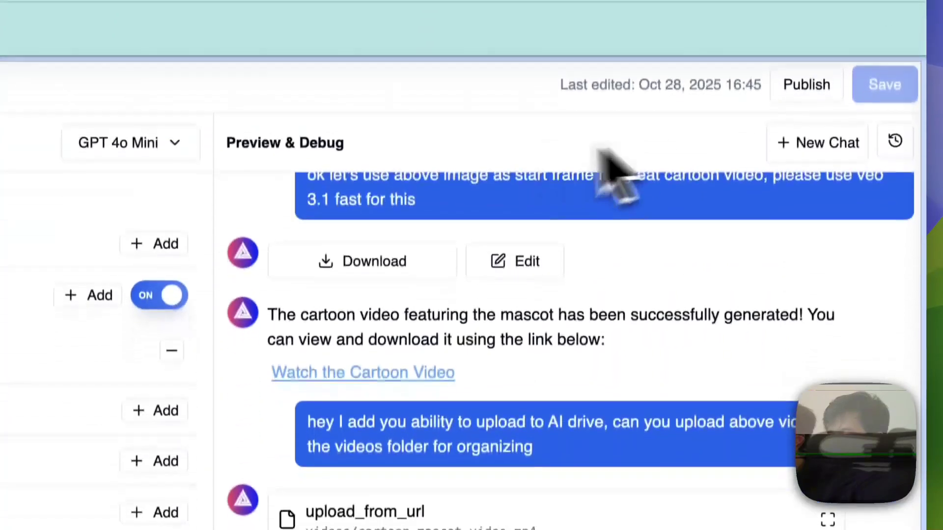
{"action": "left_click", "coordinate": [791, 141]}
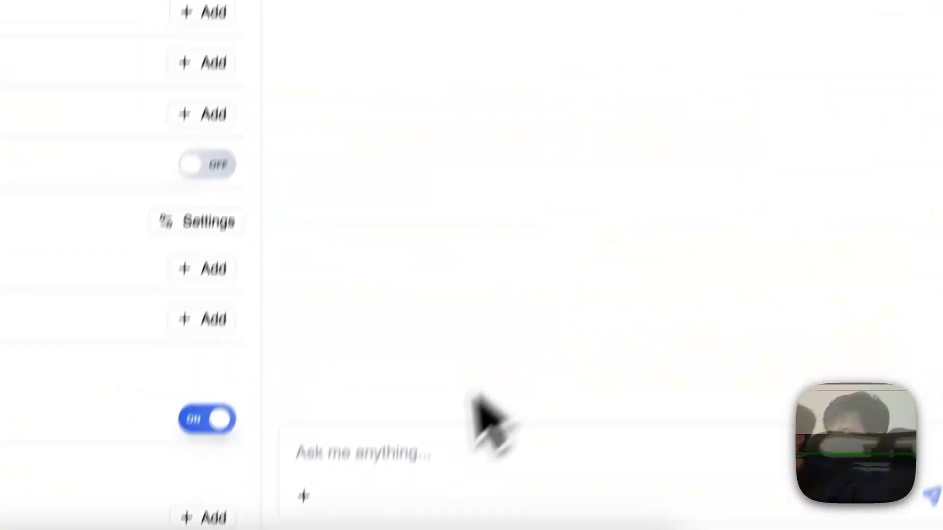
{"action": "left_click", "coordinate": [882, 100]}
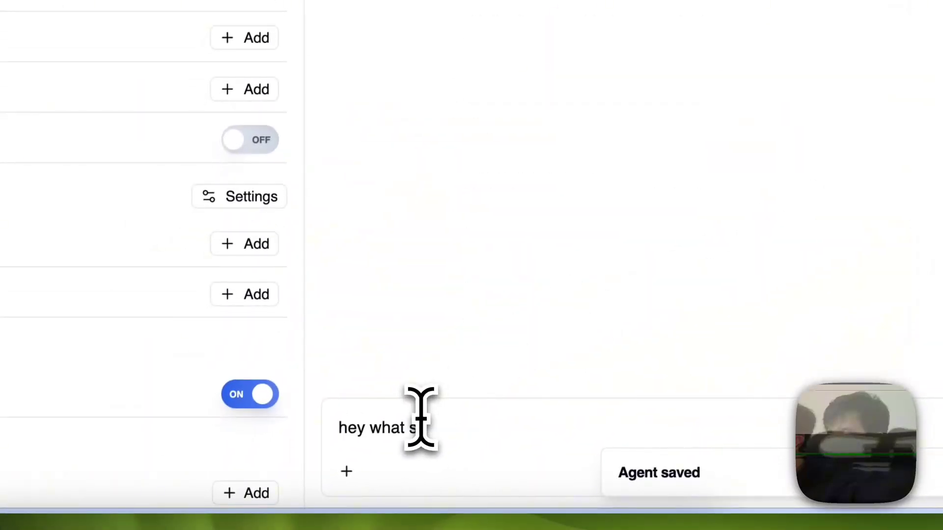
{"action": "type", "text": "you have ?"}
{"action": "key", "text": "Return"}
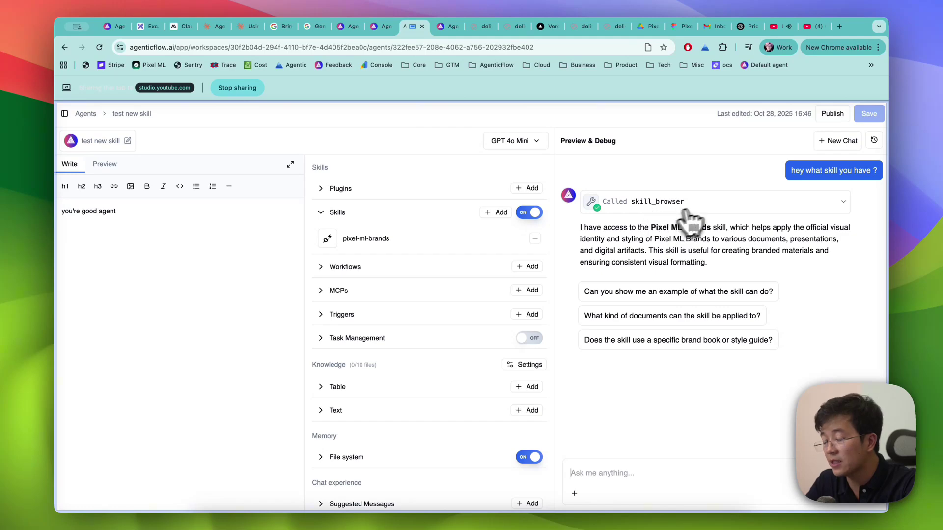
- Examine the input and output of the agent's skill_browser call, and collapse its details
{"action": "left_click", "coordinate": [700, 202]}
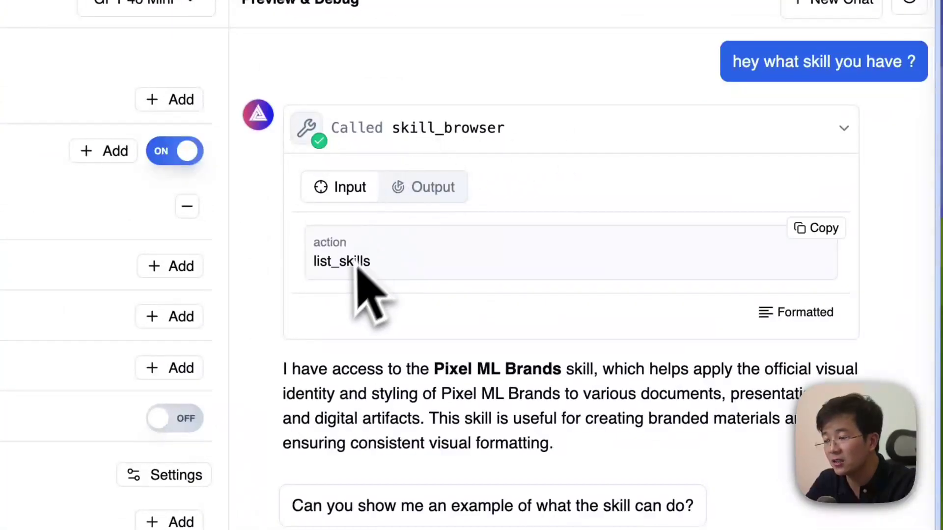
{"action": "left_click", "coordinate": [413, 190]}
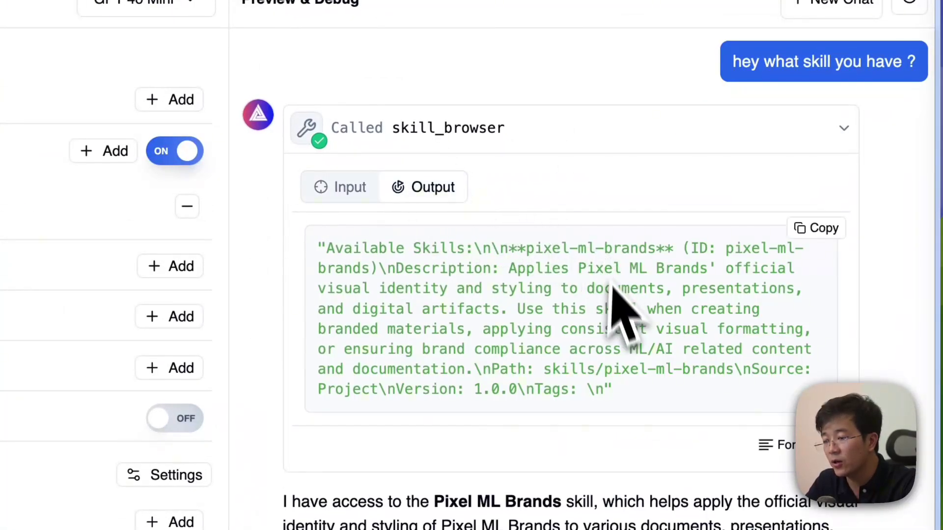
{"action": "left_click", "coordinate": [376, 187]}
{"action": "left_click", "coordinate": [545, 128]}
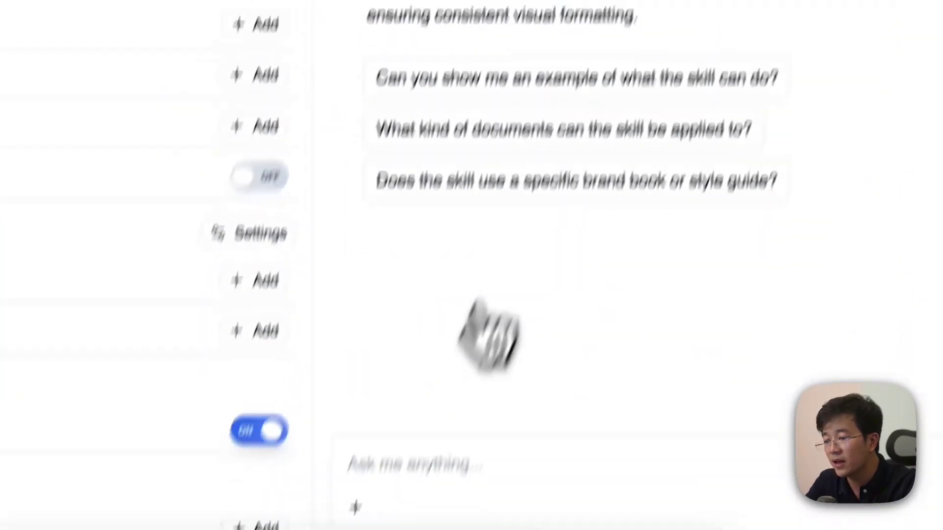
- Send the agent the follow-up message "can you read it ?" in the preview chat
{"action": "left_click", "coordinate": [410, 407]}
{"action": "type", "text": "can you read "}
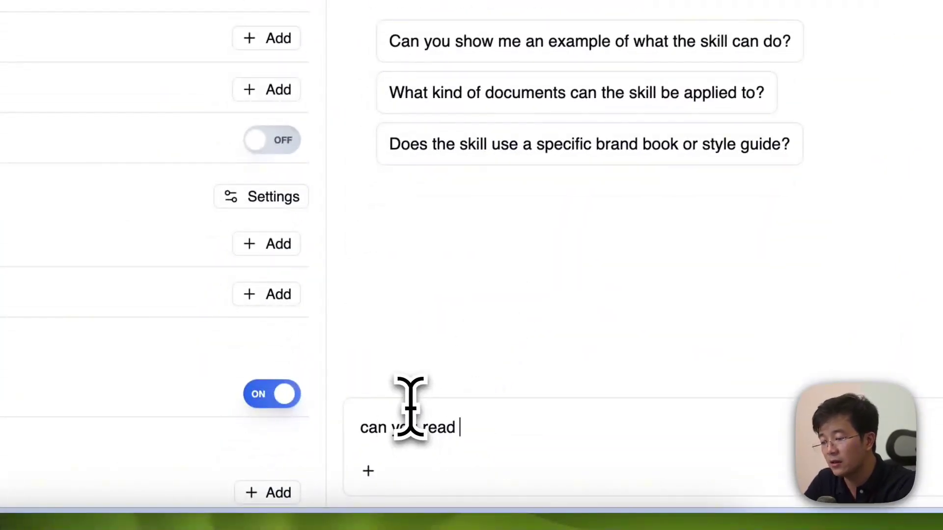
{"action": "type", "text": "it ?"}
{"action": "key", "text": "Return"}
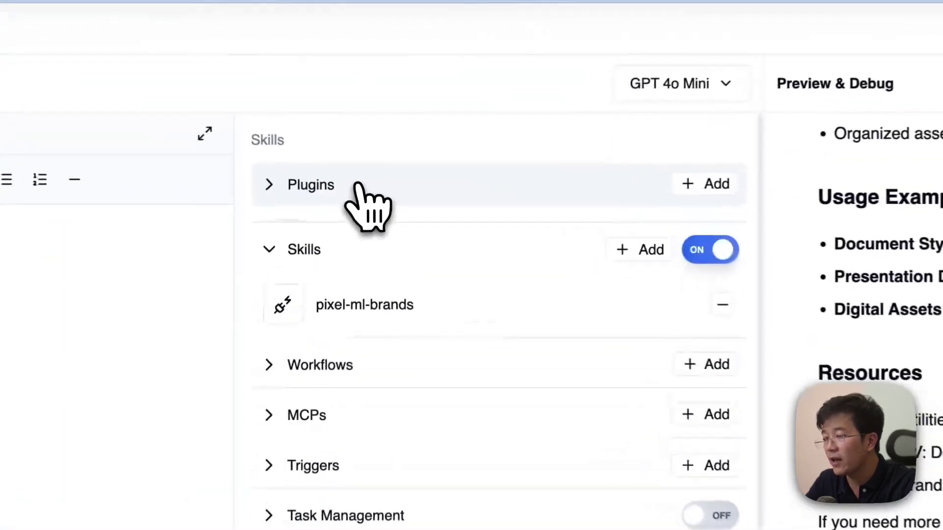
- Check the plugins attached to the agent, collapse their list, and review the agent's reply describing the skill
{"action": "left_click", "coordinate": [365, 192]}
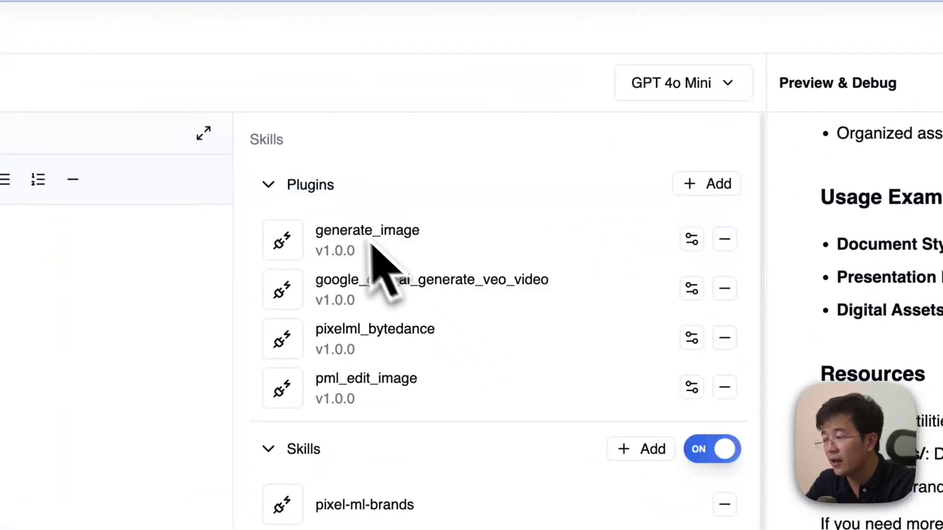
{"action": "left_click", "coordinate": [317, 196]}
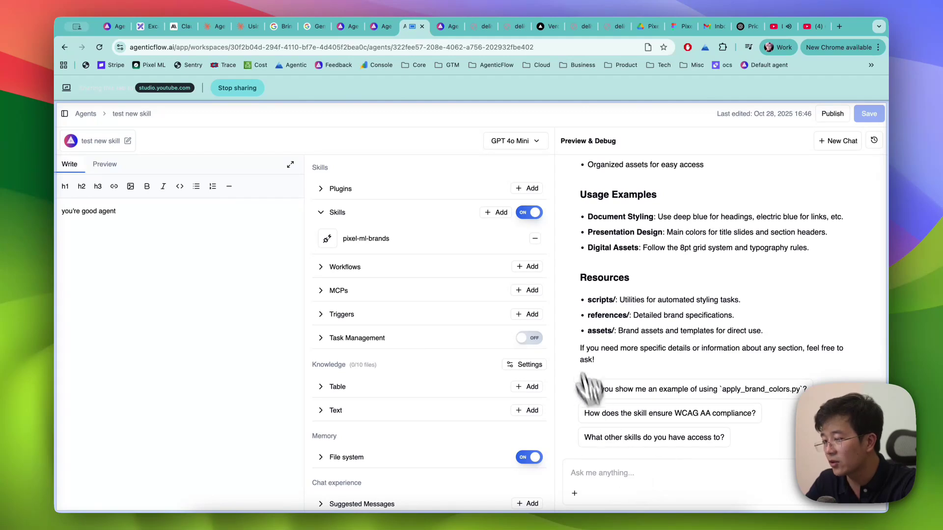
{"action": "scroll", "coordinate": [648, 252], "scroll_direction": "up", "scroll_amount": 5}
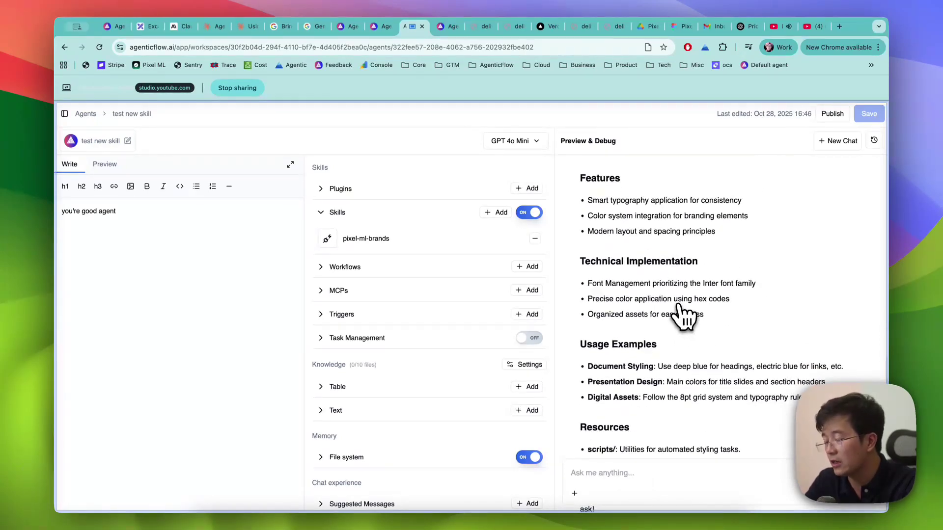
{"action": "scroll", "coordinate": [682, 315], "scroll_direction": "down", "scroll_amount": 5}
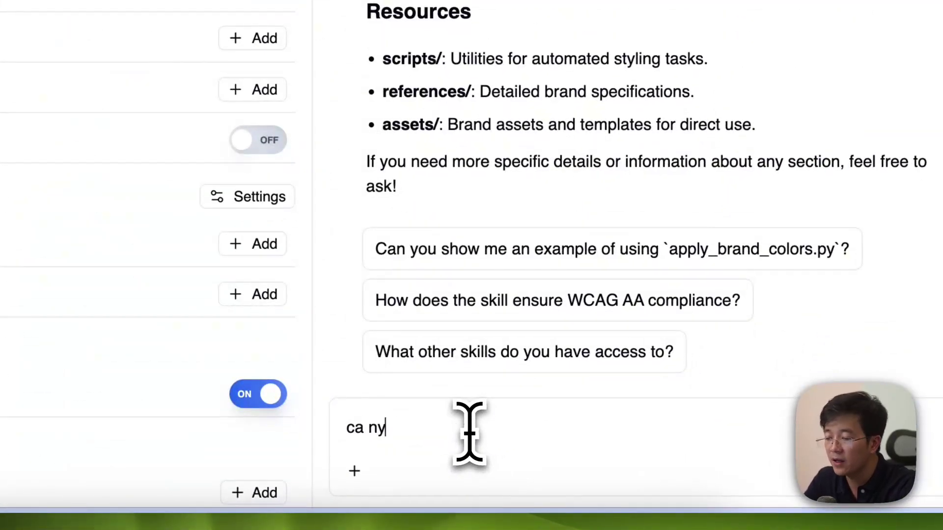
- Send the agent "can you base on that skills decsription to create a mascot using Gemini 2.5 Flash image for Pixel ML ?"
{"action": "key", "text": "BackSpace"}
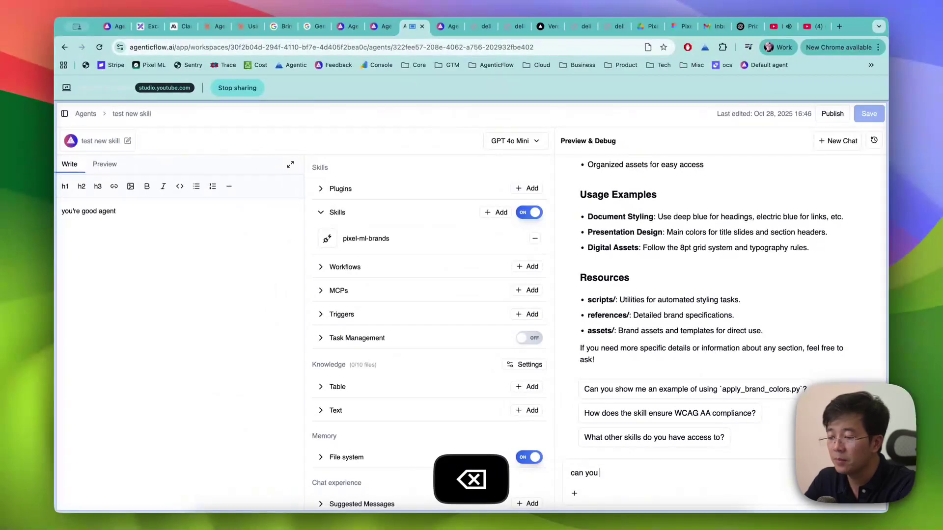
{"action": "type", "text": "you base on that skills decsription to create a mascot using N"}
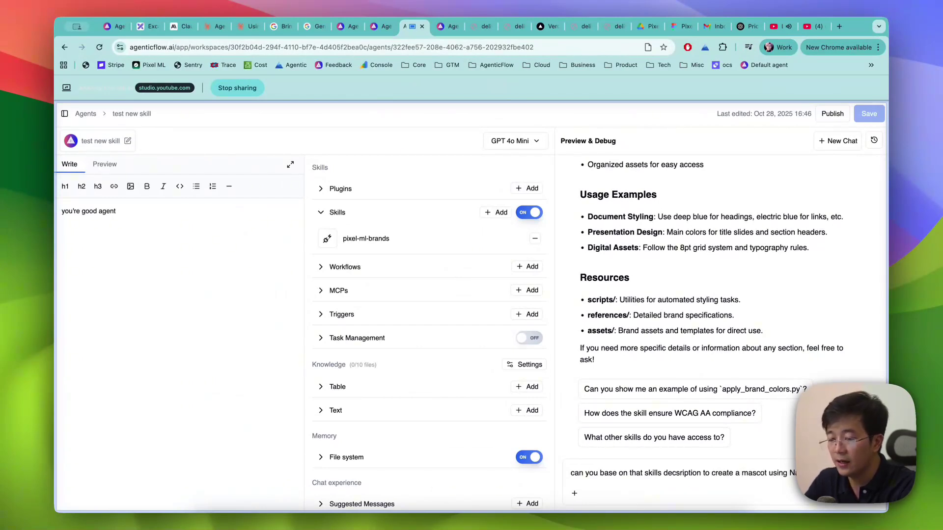
{"action": "key", "text": "BackSpace"}
{"action": "key", "text": "BackSpace"}
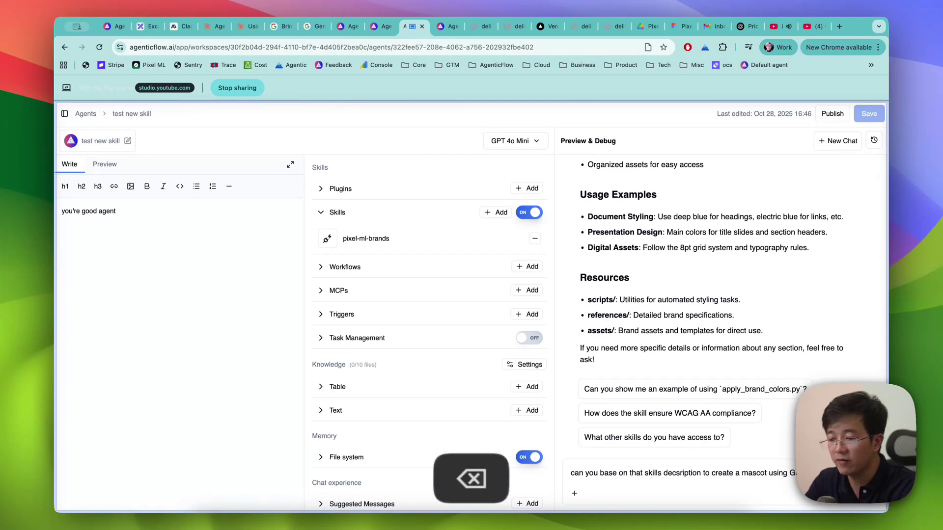
{"action": "key", "text": "BackSpace"}
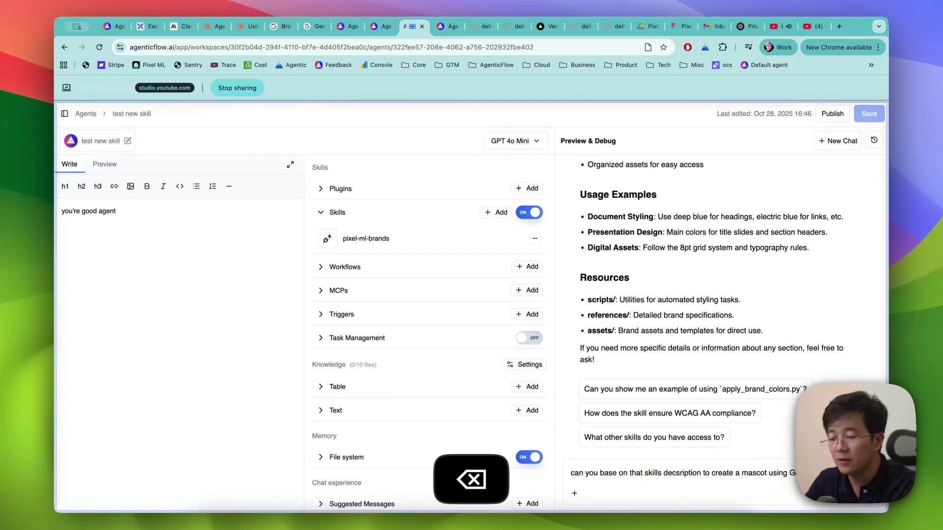
{"action": "type", "text": "for Pixel ML ?"}
{"action": "key", "text": "Return"}
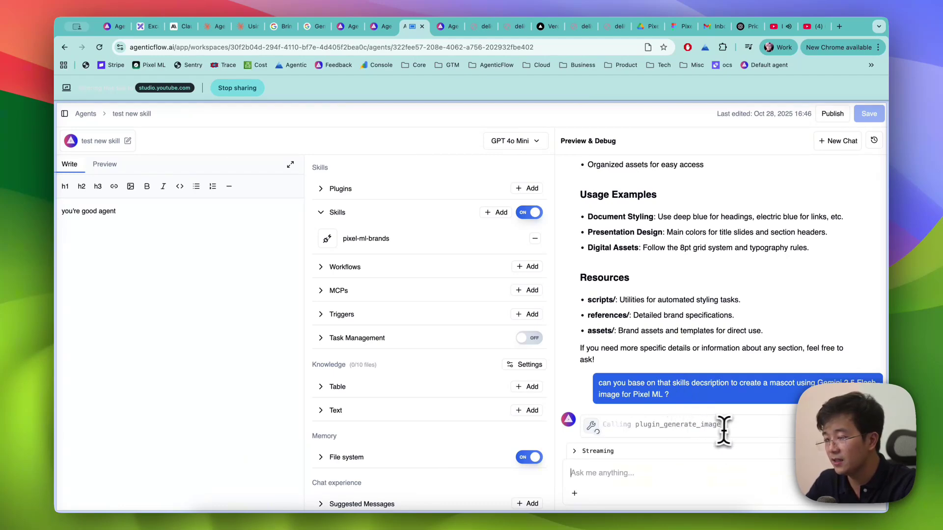
- Reveal the image generation call's details and send the follow-up "Use Gemini 2.5 Flash Image please"
{"action": "left_click", "coordinate": [778, 318]}
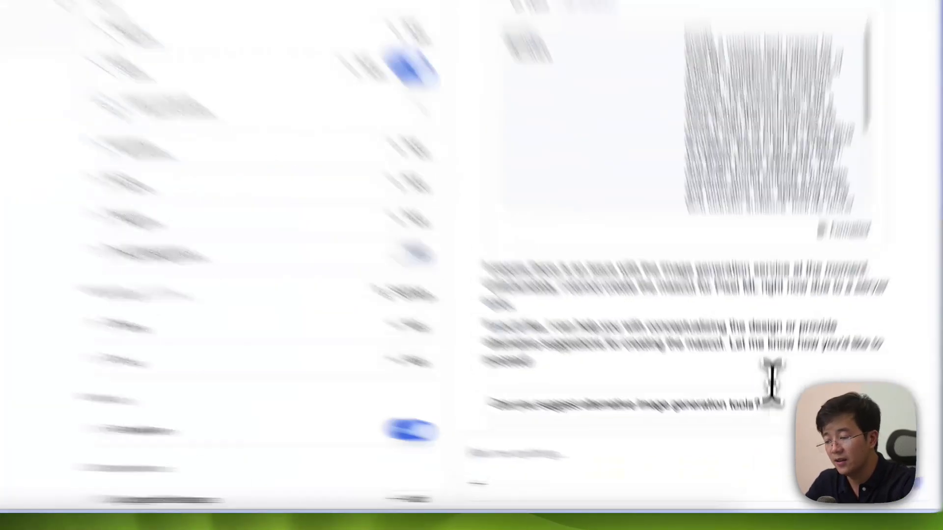
{"action": "left_click", "coordinate": [627, 471]}
{"action": "type", "text": "Use Gem"}
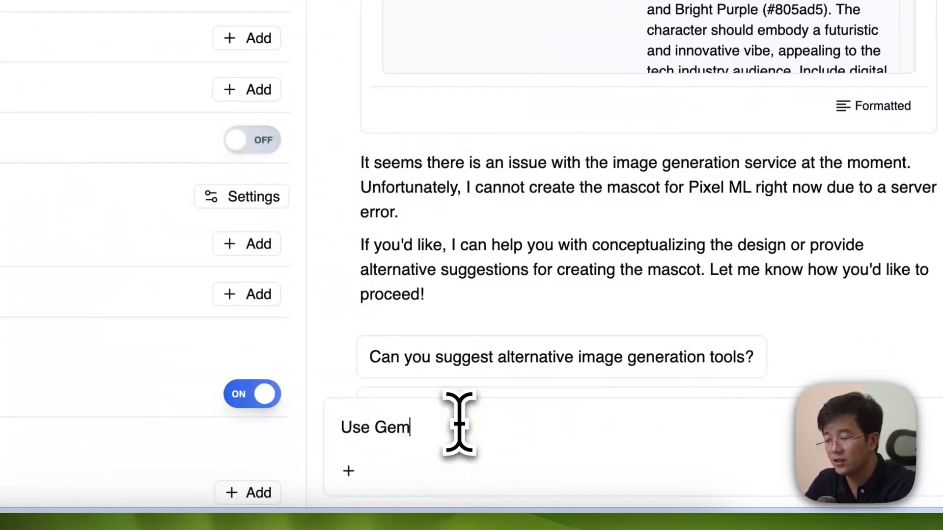
{"action": "type", "text": "ini 2.5"}
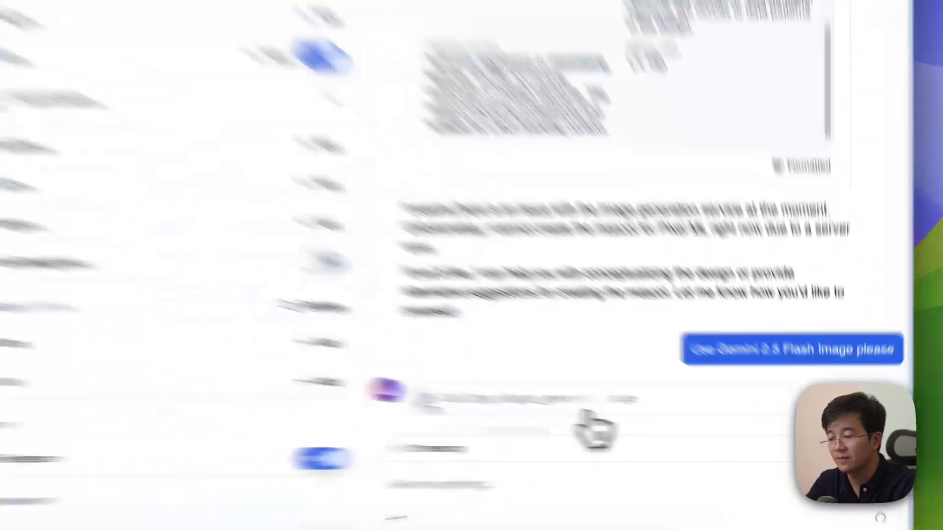
- Examine the input of the new plugin_generate_image call, including its prompt, negative prompt and aspect ratio
{"action": "left_click", "coordinate": [690, 427]}
{"action": "scroll", "coordinate": [707, 360], "scroll_direction": "down", "scroll_amount": 3}
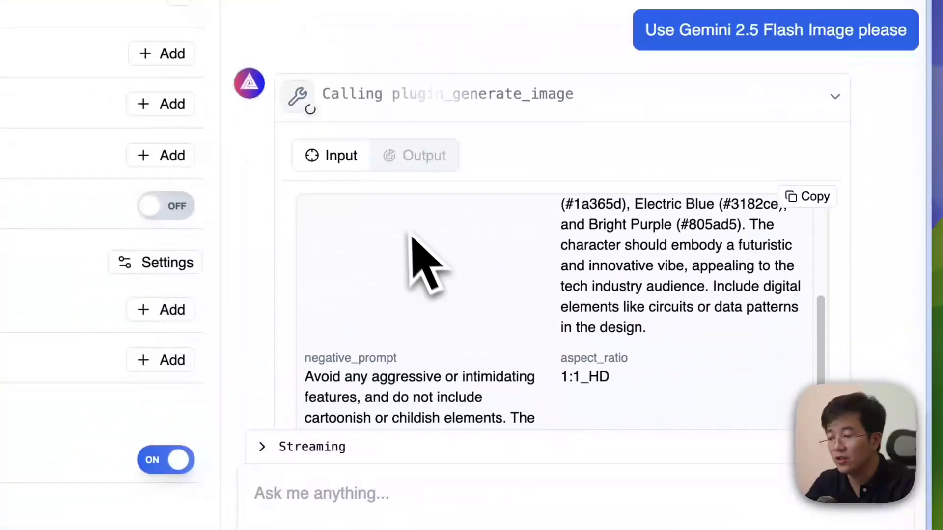
{"action": "left_click", "coordinate": [481, 260]}
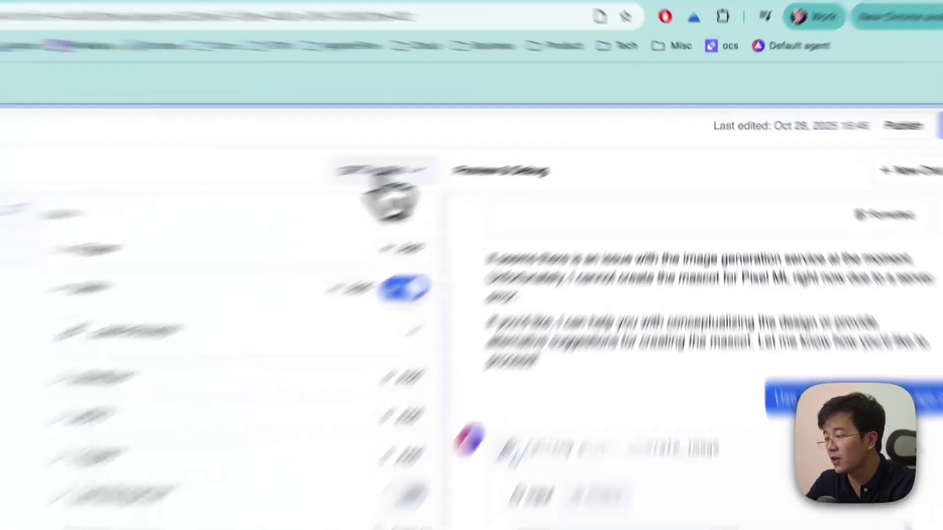
- Change the agent's model to Kimi K2 and save the model settings
{"action": "left_click", "coordinate": [515, 142]}
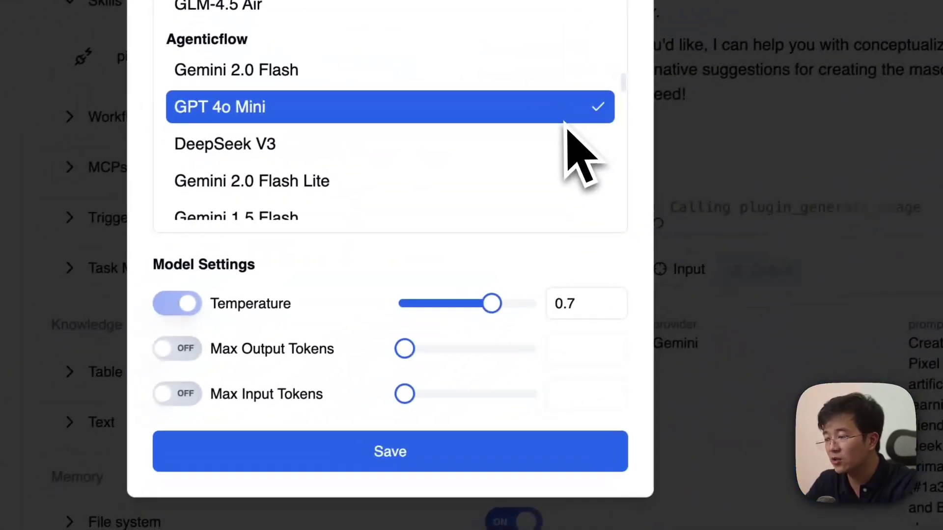
{"action": "scroll", "coordinate": [292, 379], "scroll_direction": "up", "scroll_amount": 3}
{"action": "scroll", "coordinate": [600, 116], "scroll_direction": "up", "scroll_amount": 4}
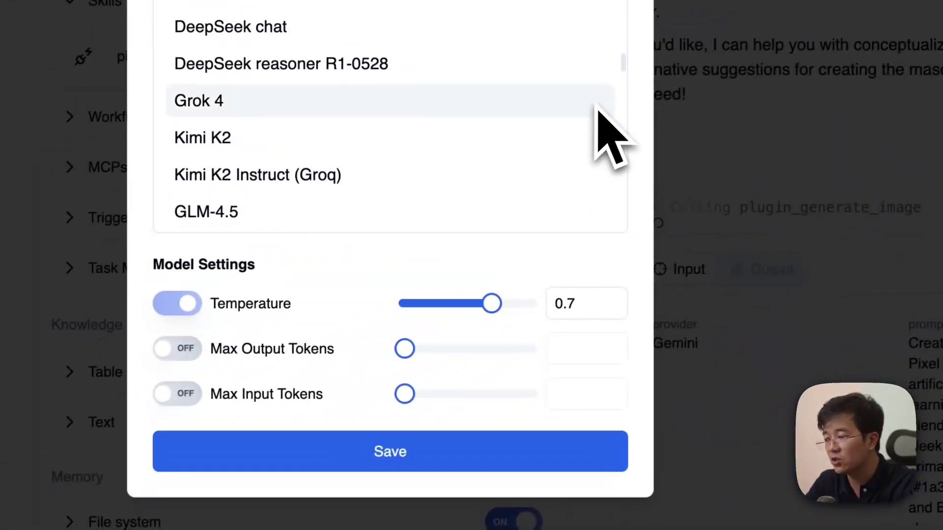
{"action": "scroll", "coordinate": [599, 137], "scroll_direction": "down", "scroll_amount": 1}
{"action": "left_click", "coordinate": [425, 142]}
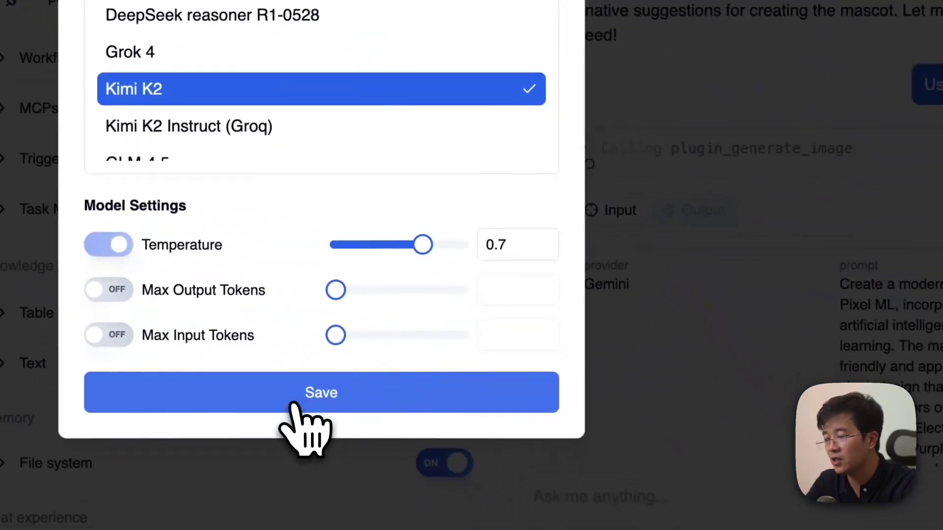
{"action": "left_click", "coordinate": [298, 400]}
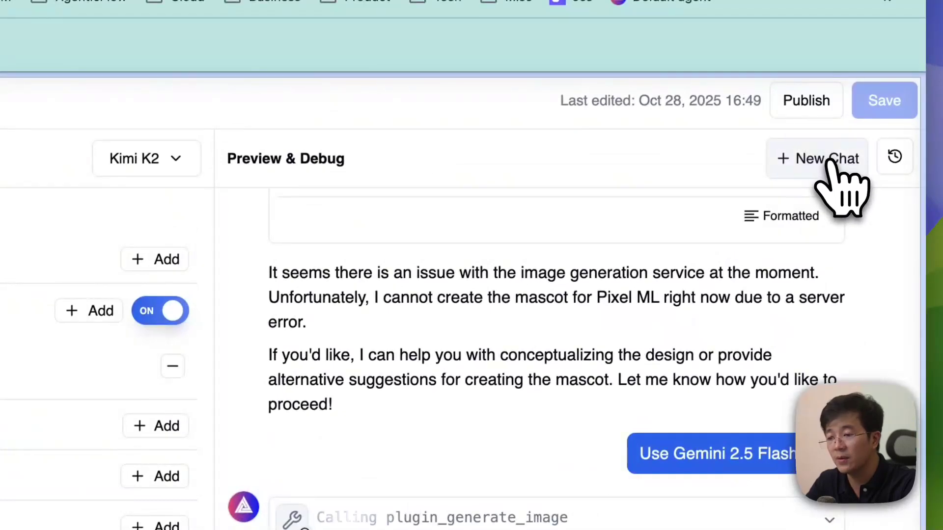
- Start a new preview chat and ask the agent to read its skills
{"action": "left_click", "coordinate": [822, 159]}
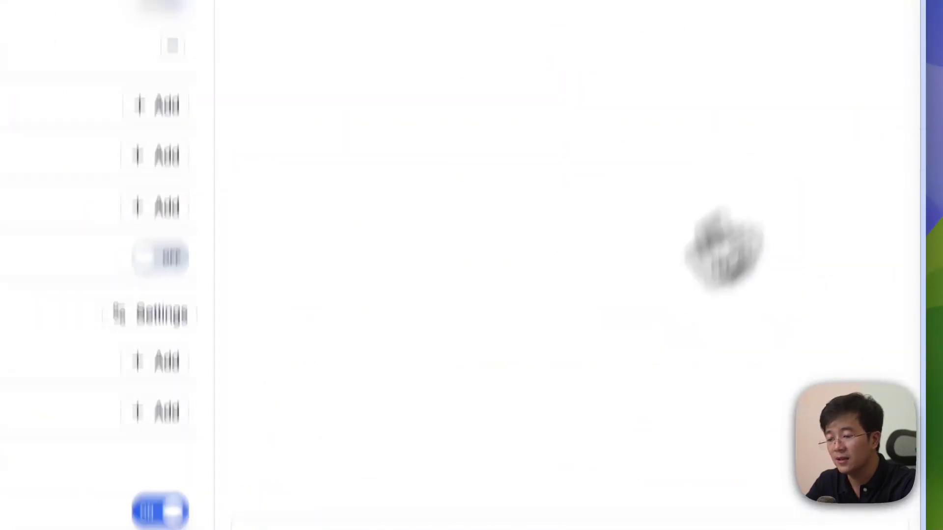
{"action": "left_click", "coordinate": [423, 441]}
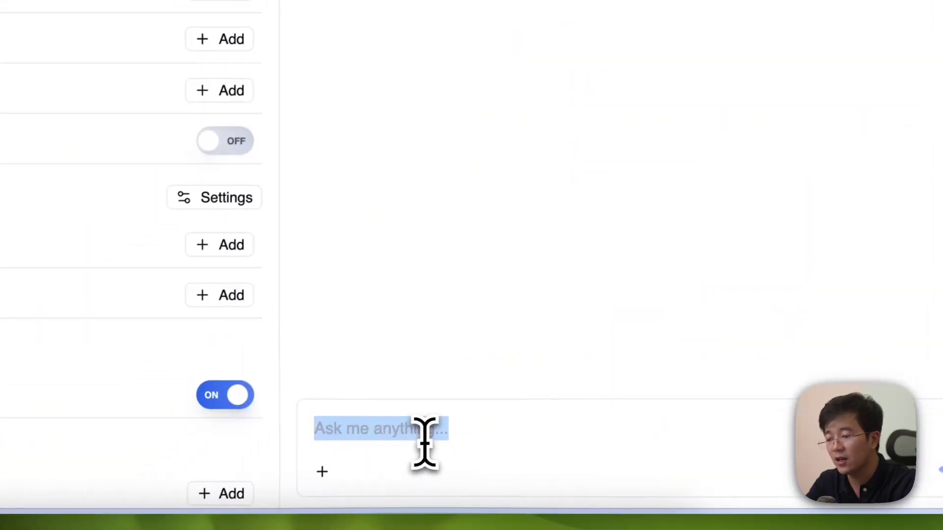
{"action": "type", "text": "read ski"}
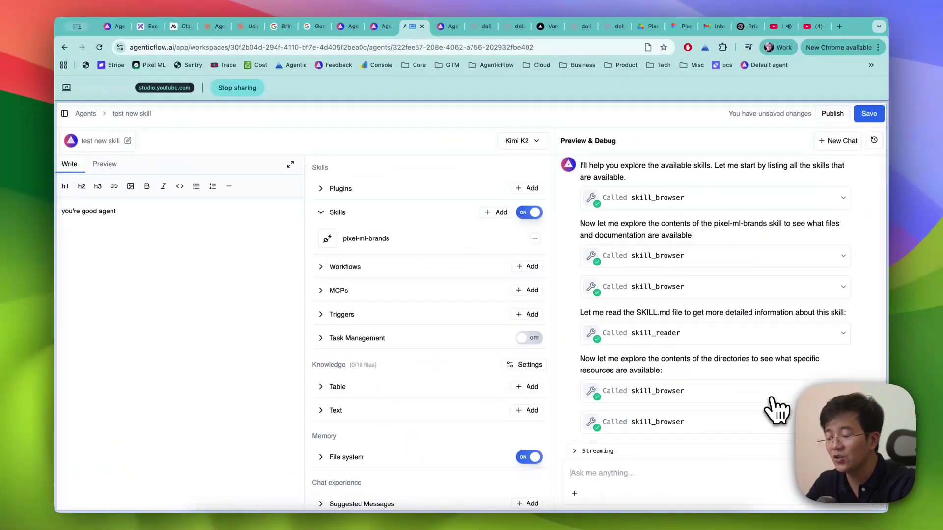
{"action": "left_click", "coordinate": [772, 397]}
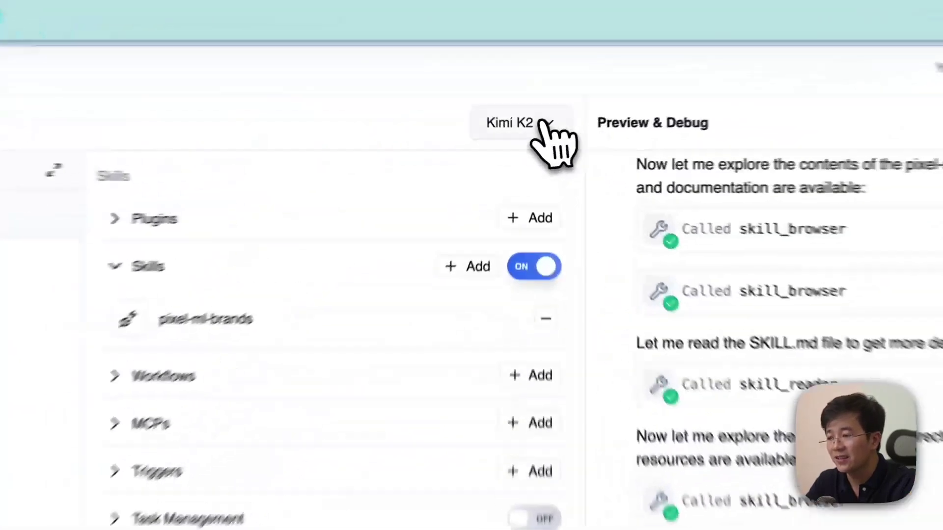
- Switch the agent's model to GPT OSS 120B
{"action": "left_click", "coordinate": [530, 141]}
{"action": "scroll", "coordinate": [564, 399], "scroll_direction": "down", "scroll_amount": 10}
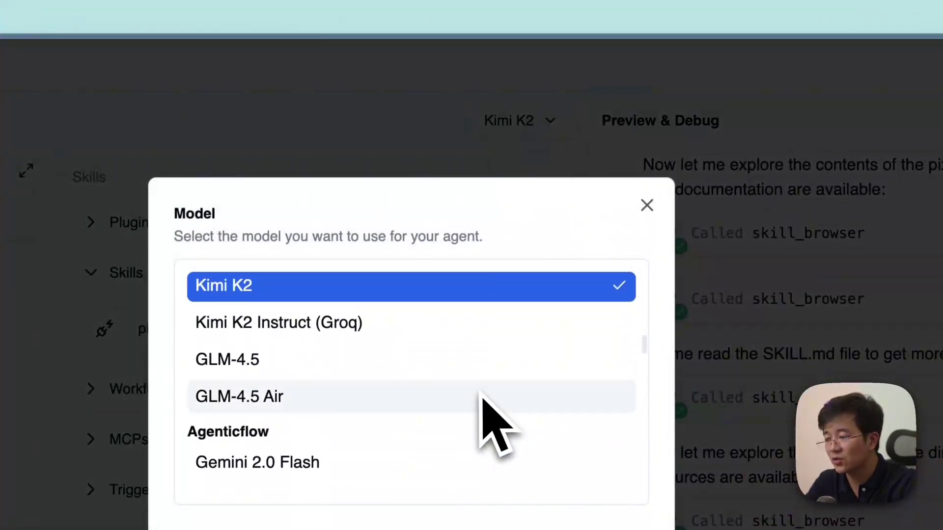
{"action": "left_click", "coordinate": [310, 386]}
{"action": "left_click", "coordinate": [348, 419]}
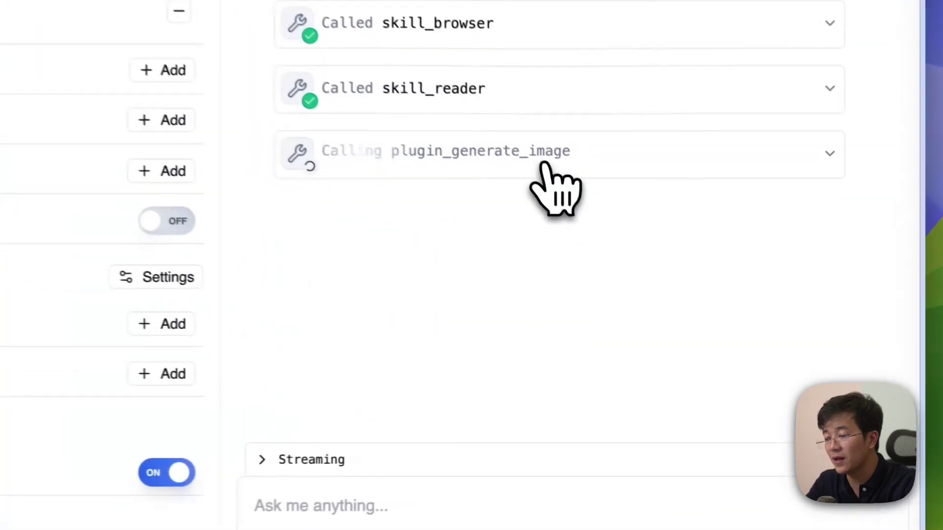
- Examine the plugin_generate_image call's input, the generated mascot image and its key design points
{"action": "left_click", "coordinate": [700, 313]}
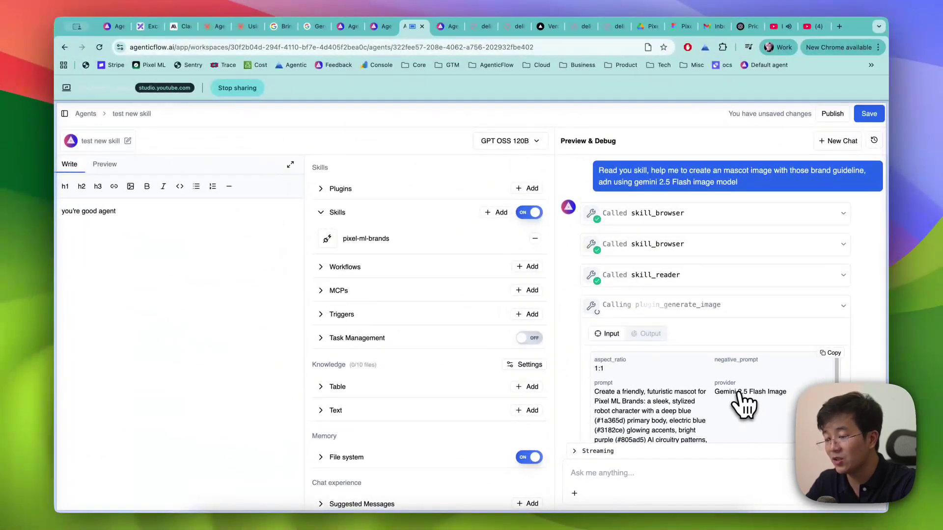
{"action": "scroll", "coordinate": [673, 393], "scroll_direction": "down", "scroll_amount": 3}
{"action": "scroll", "coordinate": [673, 394], "scroll_direction": "up", "scroll_amount": 3}
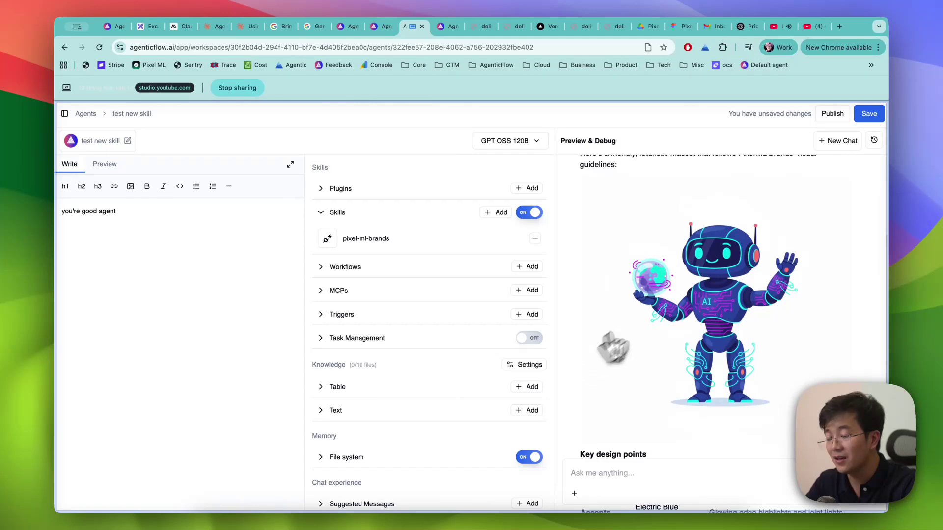
{"action": "scroll", "coordinate": [638, 270], "scroll_direction": "up", "scroll_amount": 1}
{"action": "scroll", "coordinate": [662, 265], "scroll_direction": "down", "scroll_amount": 3}
{"action": "scroll", "coordinate": [724, 267], "scroll_direction": "up", "scroll_amount": 2}
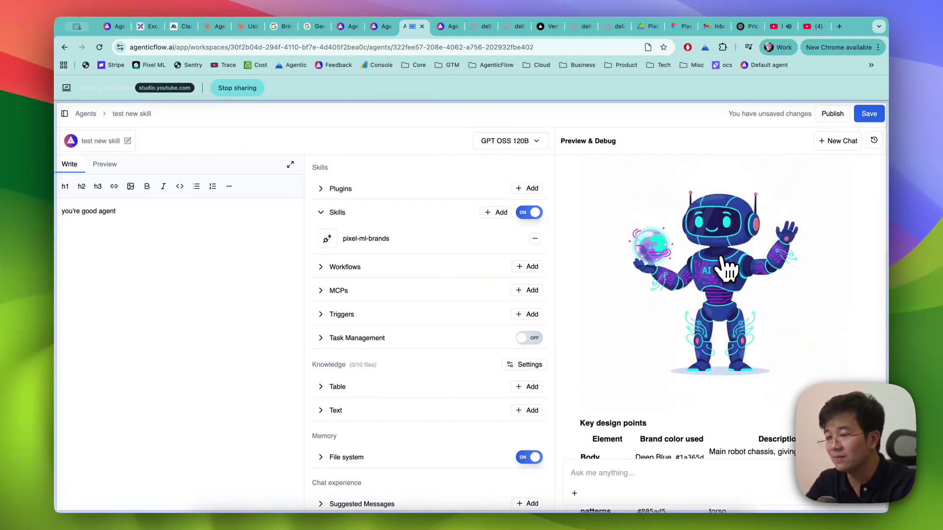
{"action": "scroll", "coordinate": [724, 267], "scroll_direction": "down", "scroll_amount": 6}
- Expand the agent's plugins and send "can you use the edit image plugin to make above image to 16 9 ?" in the chat
{"action": "left_click", "coordinate": [363, 137]}
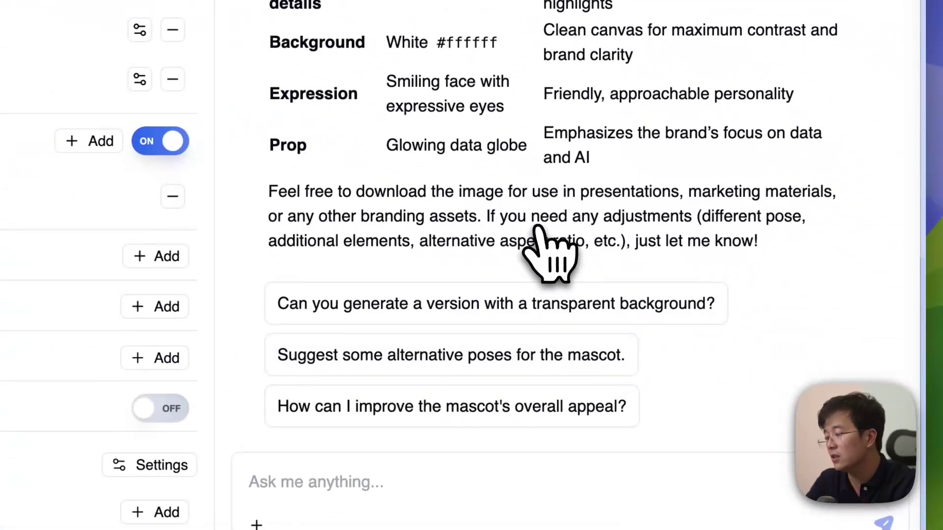
{"action": "left_click", "coordinate": [382, 479]}
{"action": "type", "text": "ca nyou"}
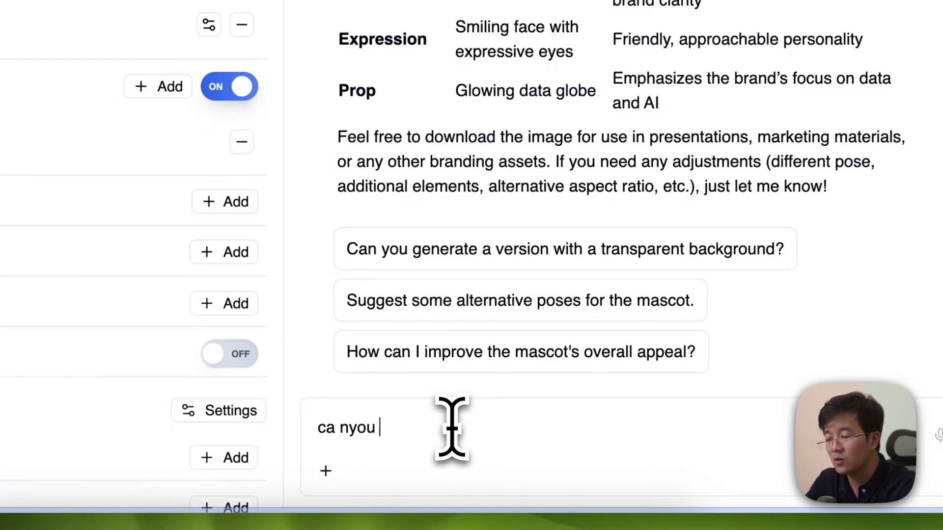
{"action": "key", "text": "super+a"}
{"action": "type", "text": "c"}
{"action": "type", "text": "an you use "}
{"action": "type", "text": "the edi t"}
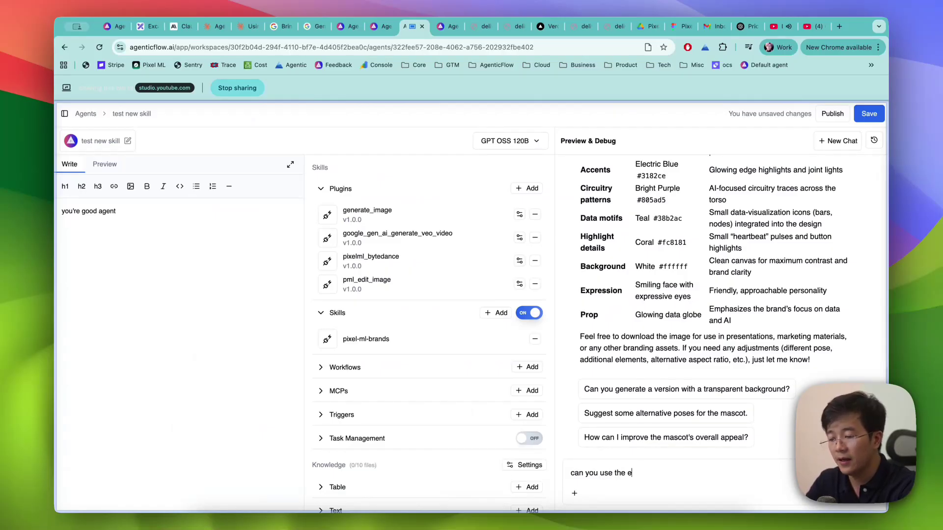
{"action": "key", "text": "BackSpace"}
{"action": "key", "text": "BackSpace"}
{"action": "type", "text": "t image pr"}
{"action": "key", "text": "BackSpace"}
{"action": "type", "text": "lugin to "}
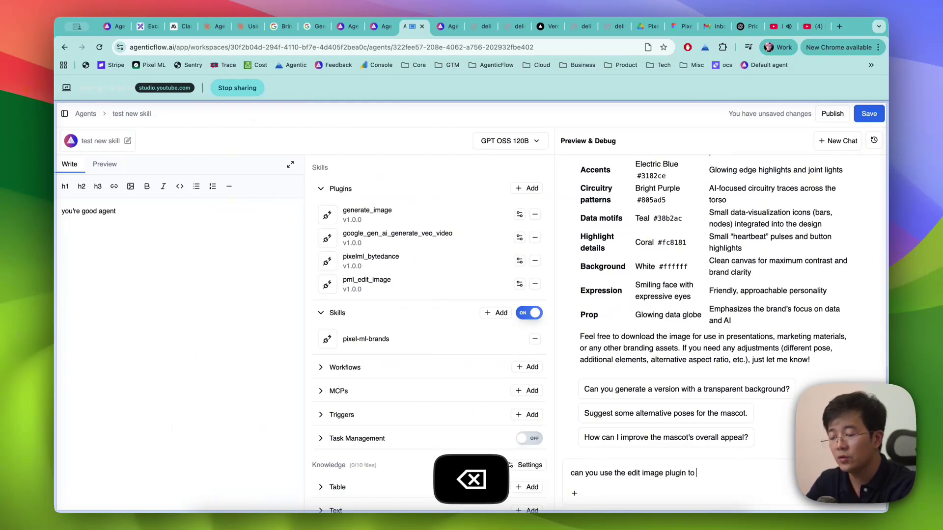
{"action": "type", "text": "make abov"}
{"action": "key", "text": "BackSpace"}
{"action": "type", "text": "bove i"}
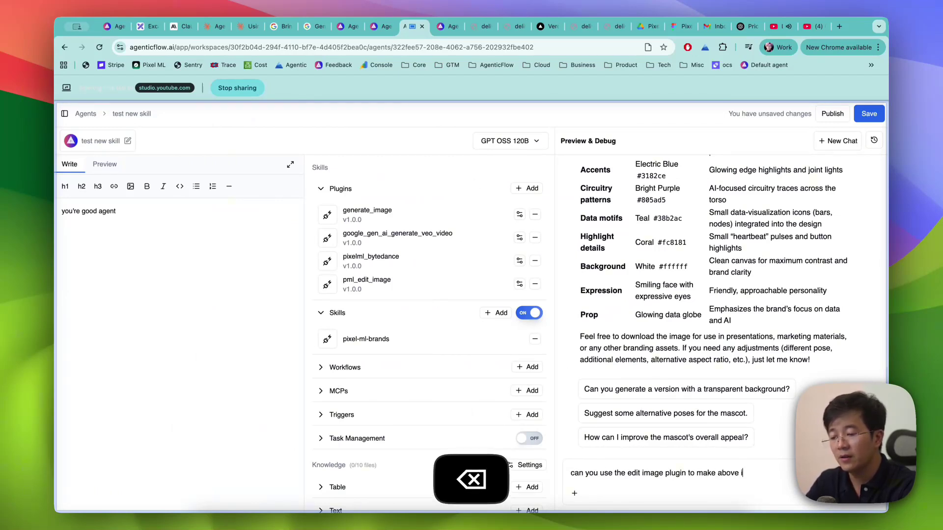
{"action": "type", "text": "mage to 16:9?"}
{"action": "key", "text": "Return"}
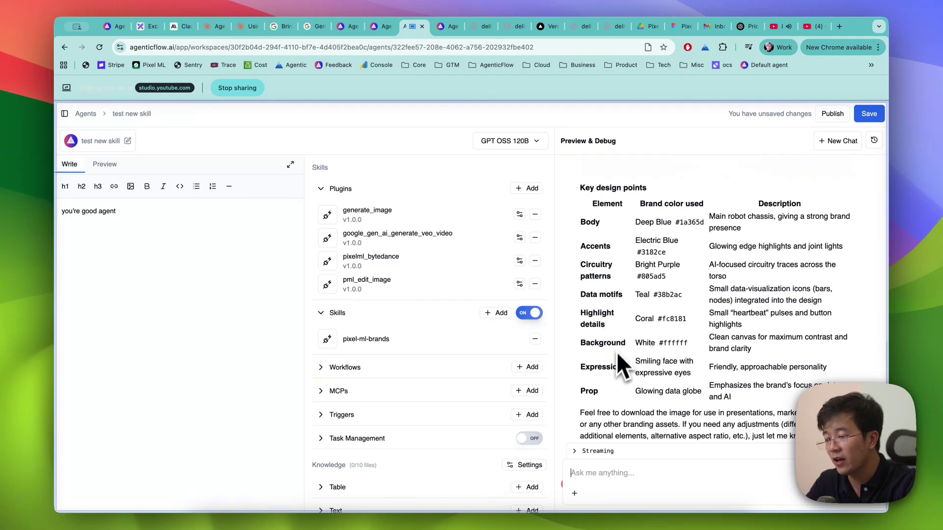
{"action": "scroll", "coordinate": [667, 304], "scroll_direction": "up", "scroll_amount": 10}
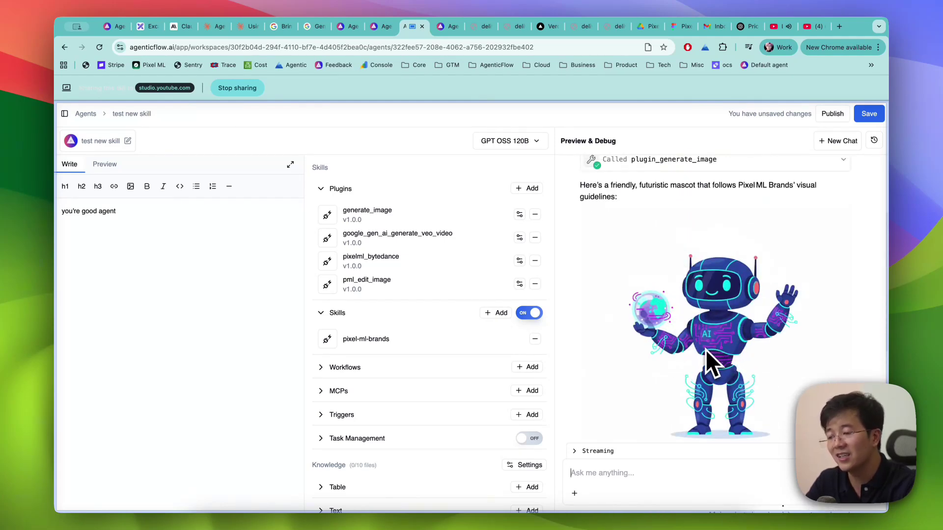
{"action": "scroll", "coordinate": [705, 349], "scroll_direction": "down", "scroll_amount": 15}
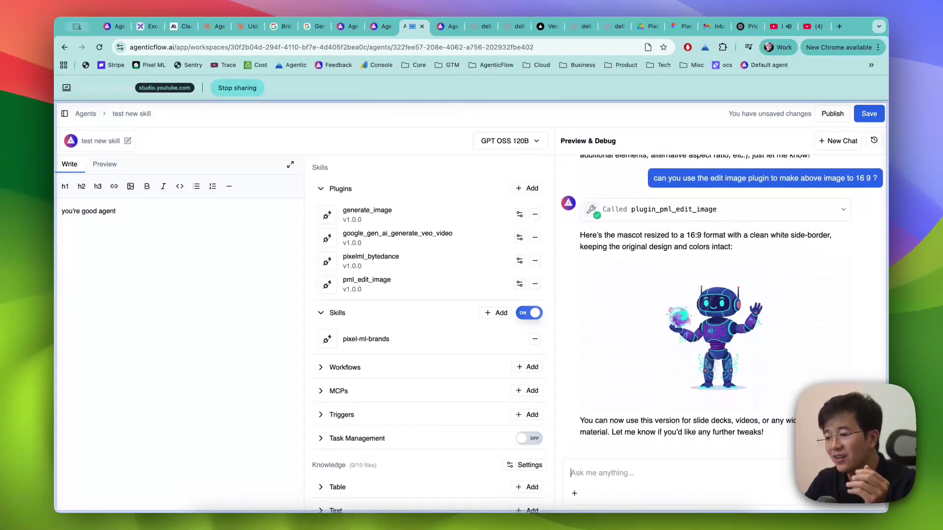
- Review the resized mascot reply and send "make a video of this robot say hi to AgenticFlow community using…", specifying the video plugin
{"action": "scroll", "coordinate": [687, 294], "scroll_direction": "down", "scroll_amount": 3}
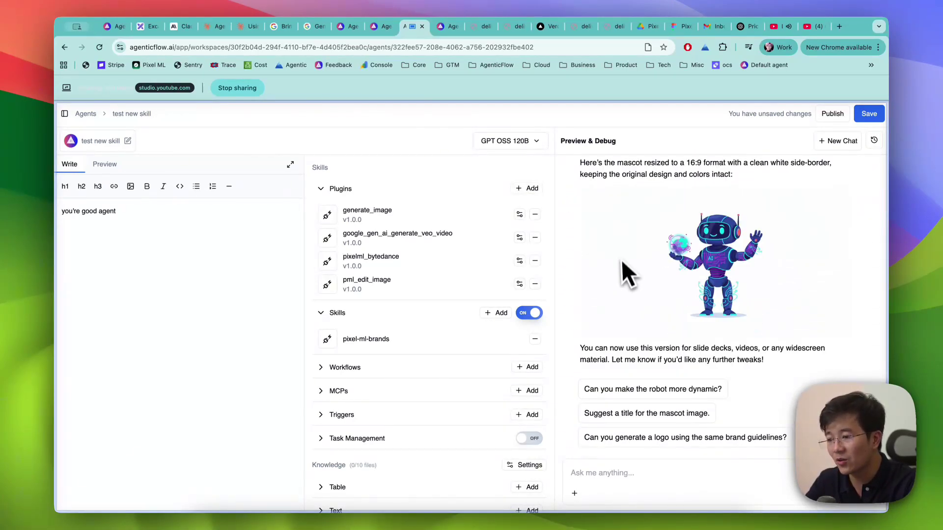
{"action": "scroll", "coordinate": [675, 231], "scroll_direction": "up", "scroll_amount": 3}
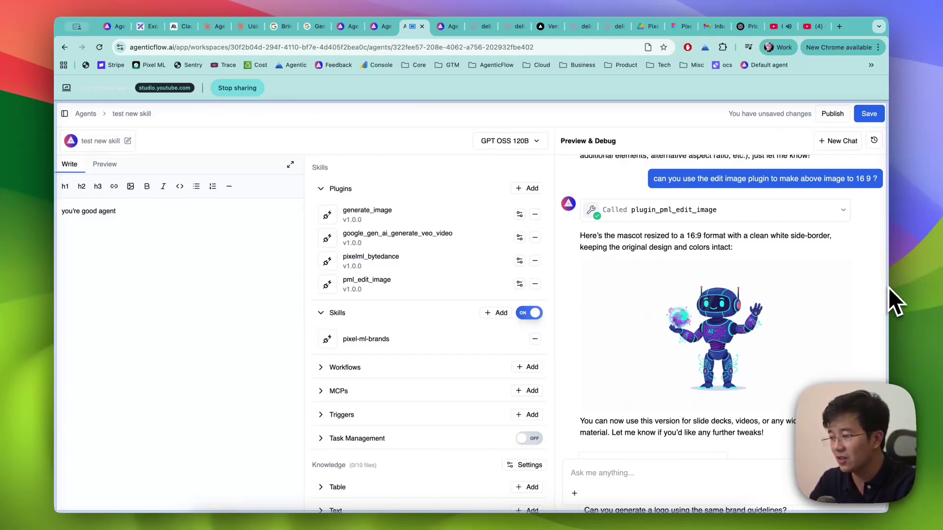
{"action": "scroll", "coordinate": [786, 354], "scroll_direction": "down", "scroll_amount": 1}
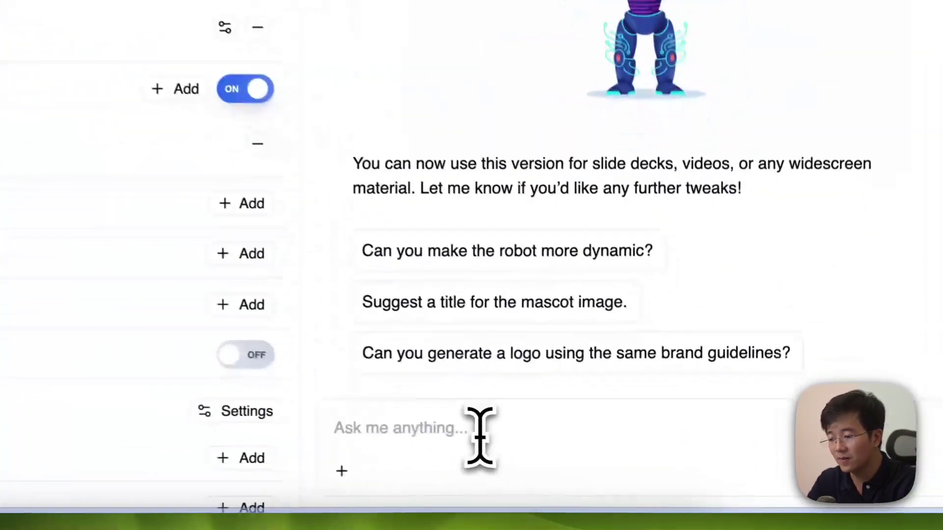
{"action": "type", "text": "ma"}
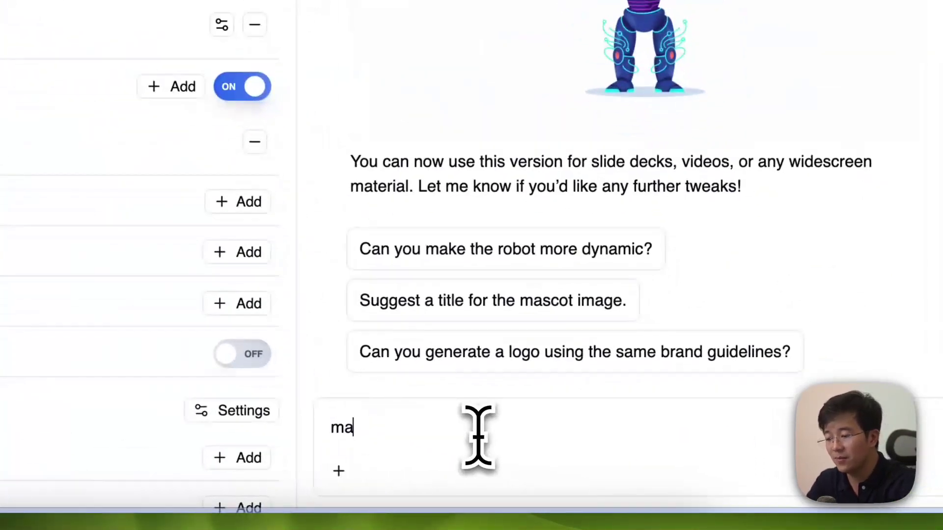
{"action": "type", "text": "ke a video of this robot say hi"}
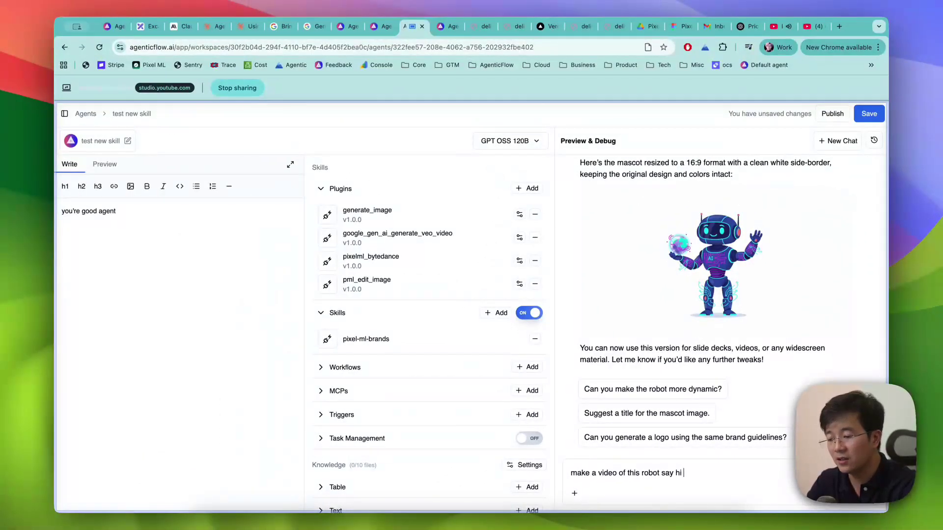
{"action": "type", "text": " to AgenticFlow community using"}
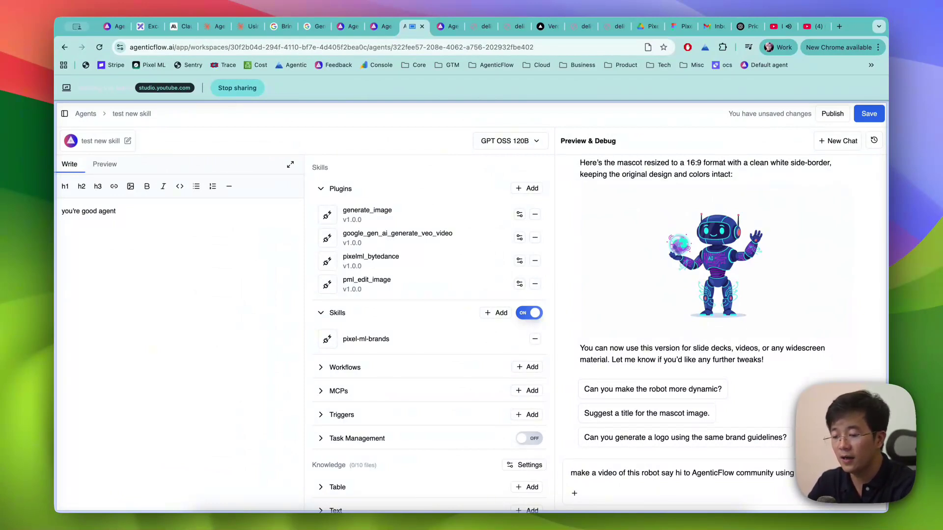
{"action": "key", "text": "Return"}
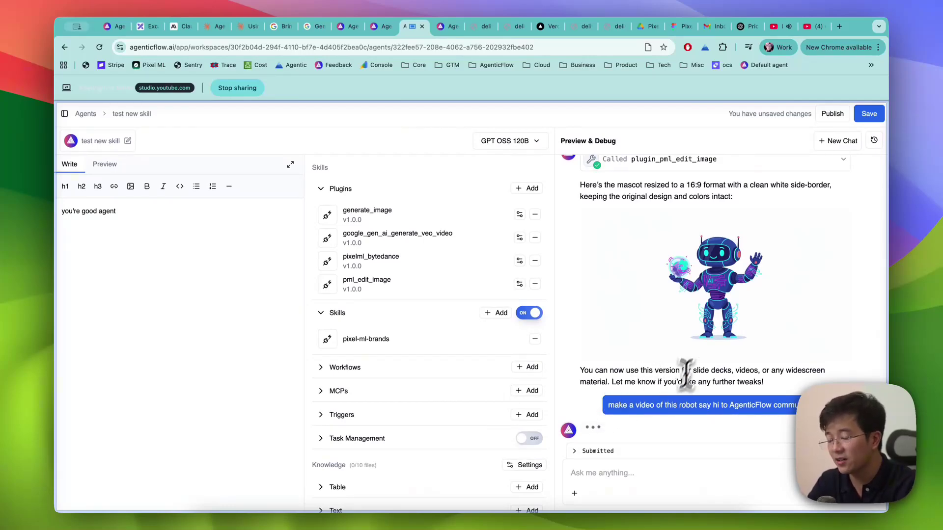
- Switch to Discord to read the audience's questions in the Stage chat, and return to the agent editor in the browser
{"action": "key", "text": "super+Tab"}
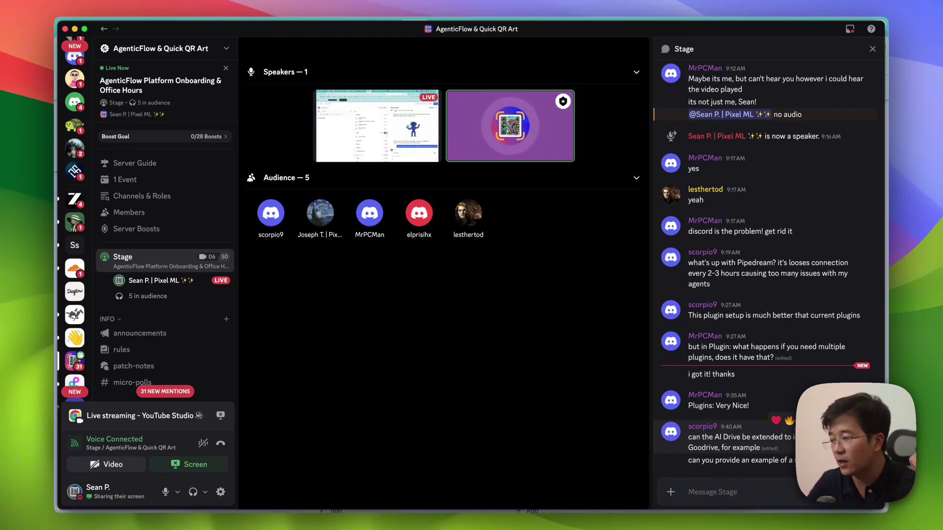
{"action": "key", "text": "super+Tab"}
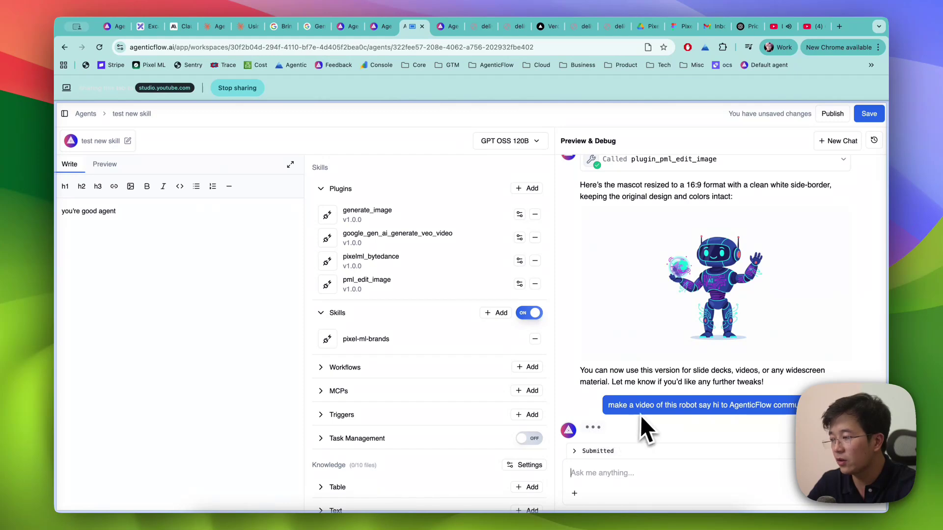
{"action": "key", "text": "super+Tab"}
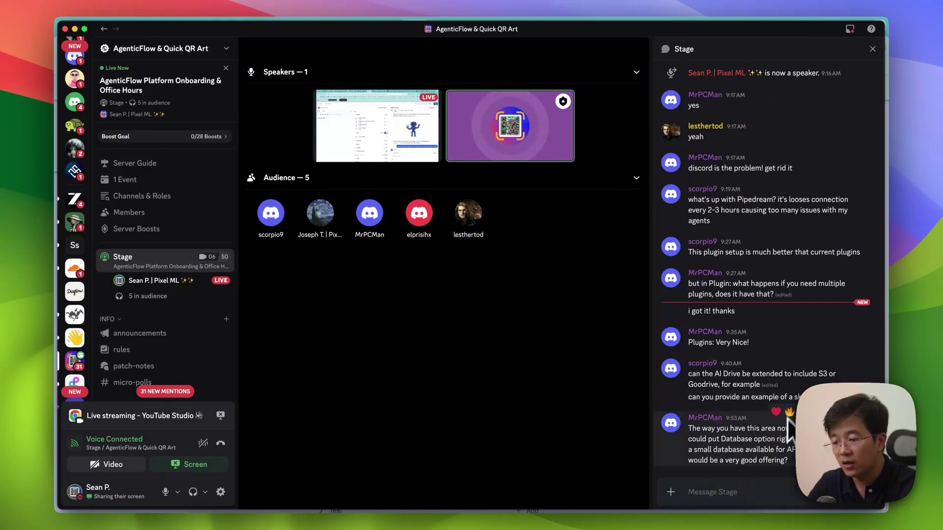
{"action": "key", "text": "super+Tab"}
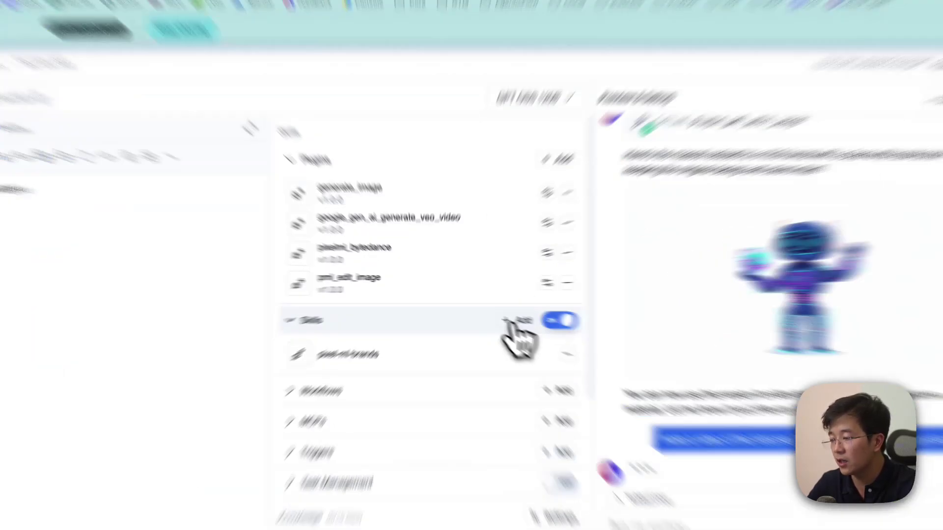
- Check the builtin and uploaded drive skills offered as existing skills for the agent, and close the selection
{"action": "left_click", "coordinate": [515, 322]}
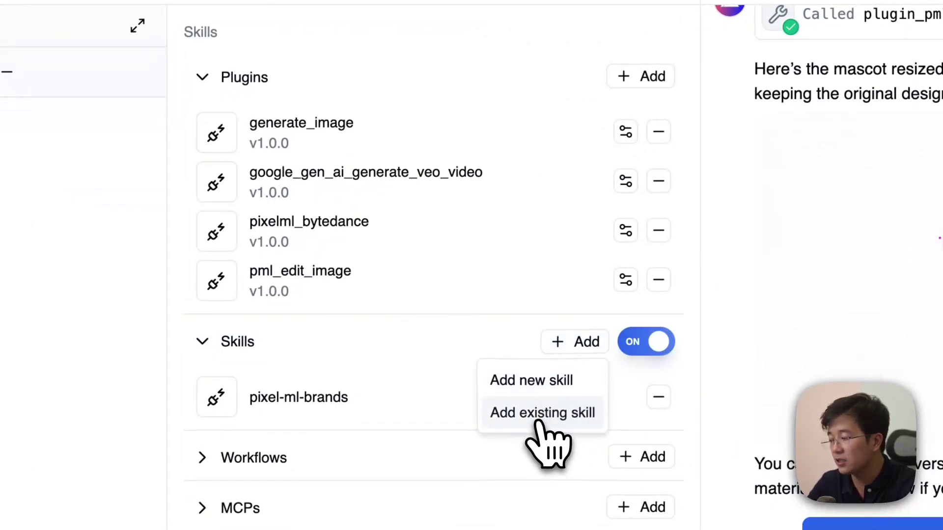
{"action": "left_click", "coordinate": [546, 414]}
{"action": "left_click", "coordinate": [371, 207]}
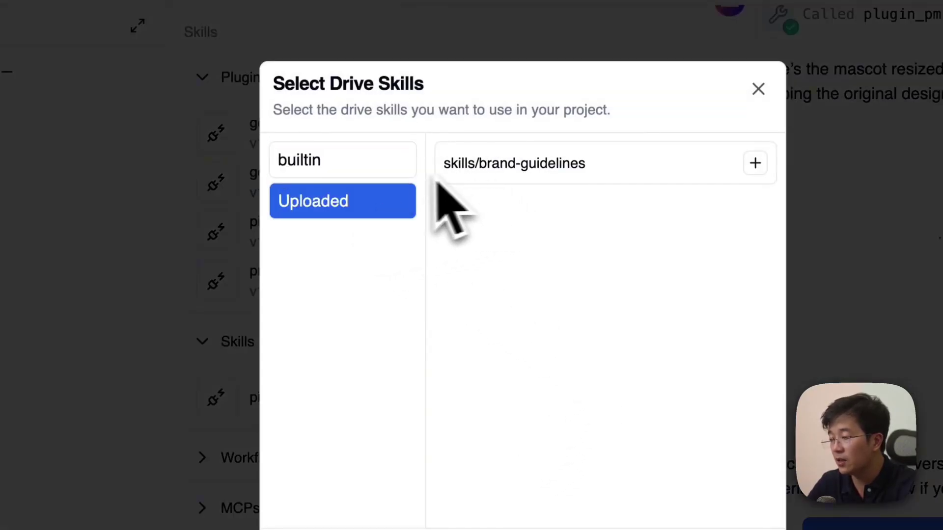
{"action": "left_click", "coordinate": [361, 170]}
{"action": "left_click", "coordinate": [358, 196]}
{"action": "left_click", "coordinate": [756, 89]}
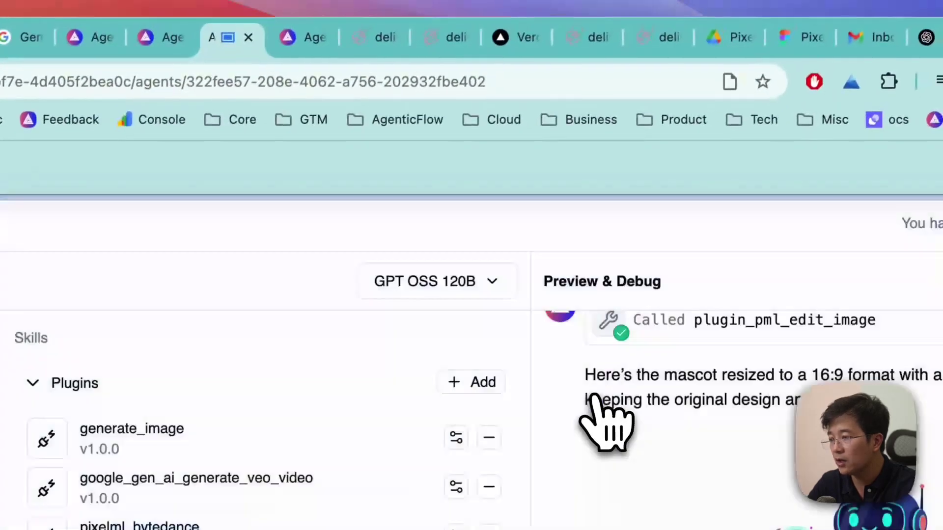
- Switch the screen share to the Test Skill agent's tab and collapse the navigation sidebar
{"action": "left_click", "coordinate": [383, 39]}
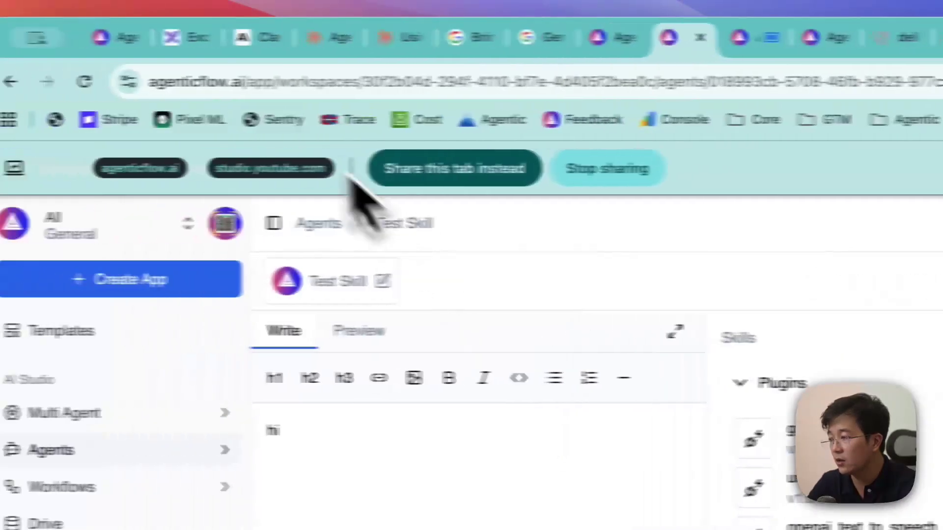
{"action": "left_click", "coordinate": [106, 169]}
{"action": "left_click", "coordinate": [113, 82]}
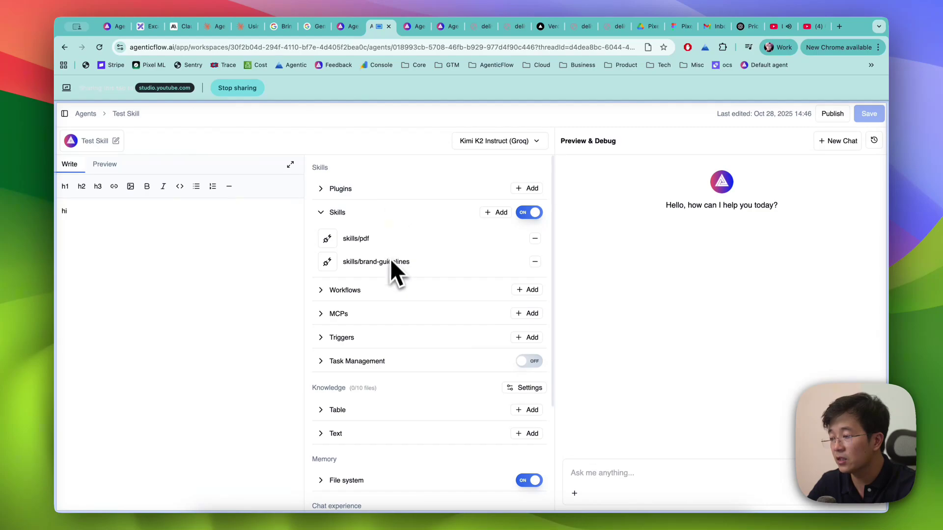
- Add the existing uploaded skill skills/pixel-ml-brands to the Test Skill agent
{"action": "left_click", "coordinate": [497, 213]}
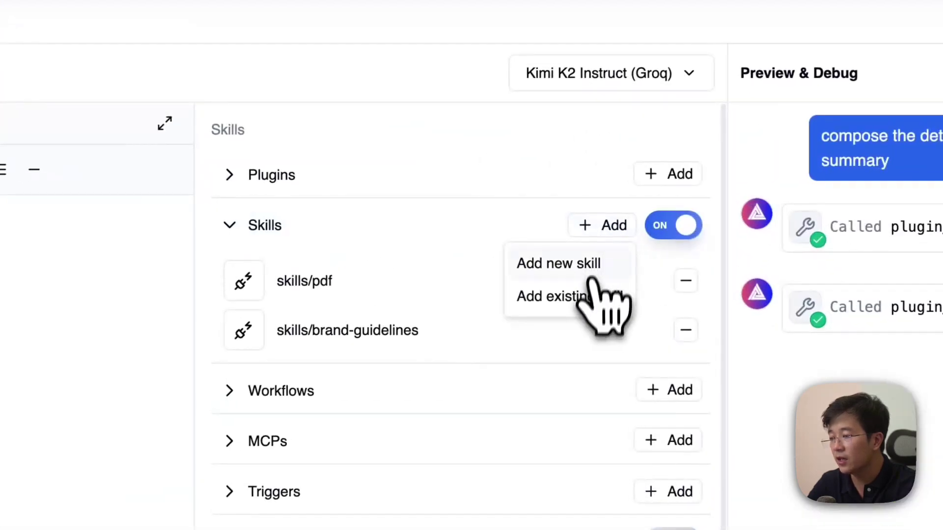
{"action": "left_click", "coordinate": [593, 290]}
{"action": "left_click", "coordinate": [374, 297]}
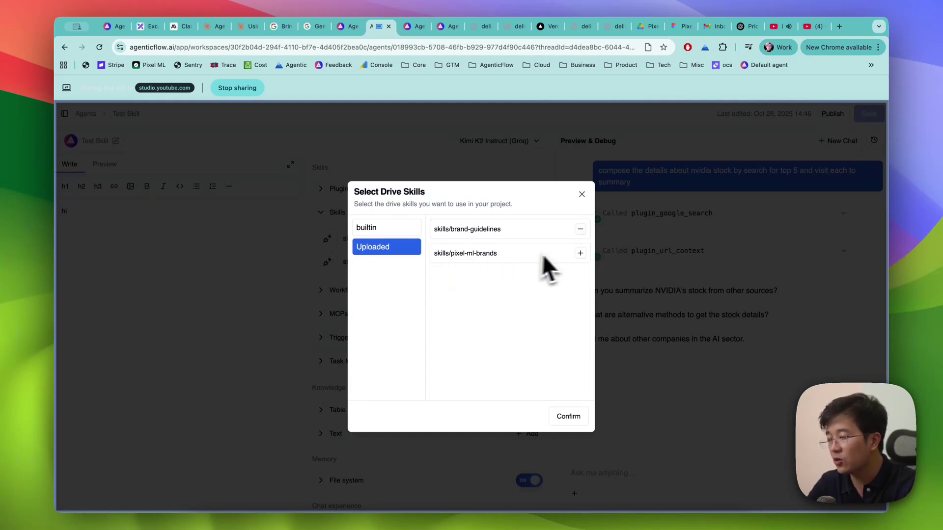
{"action": "left_click", "coordinate": [580, 254]}
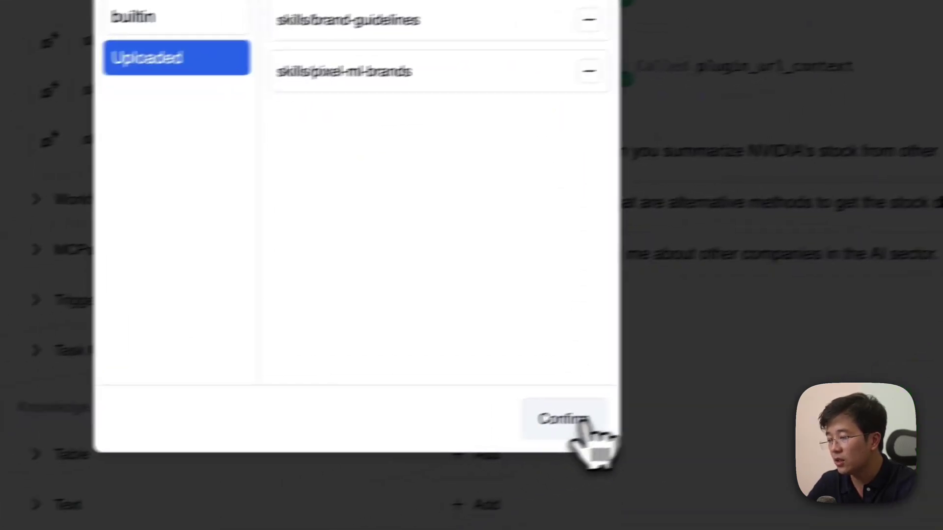
{"action": "left_click", "coordinate": [582, 423]}
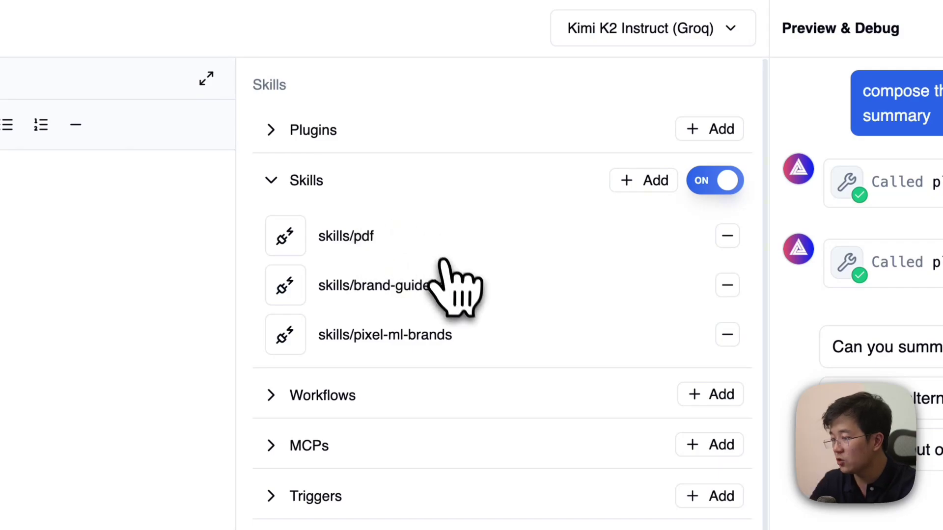
- Review the builtin skills/pdf entry in the agent's existing skill selection, and close the dialog
{"action": "left_click", "coordinate": [655, 180]}
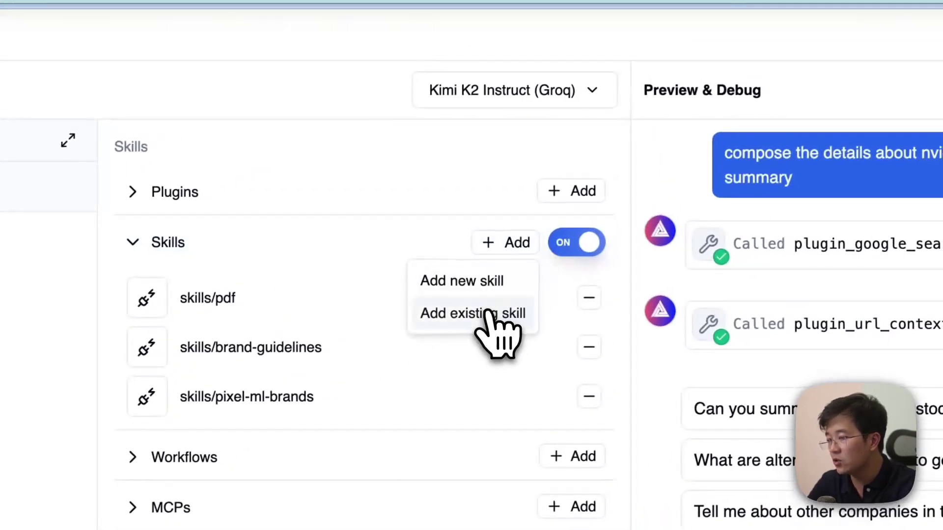
{"action": "left_click", "coordinate": [616, 249]}
{"action": "left_click", "coordinate": [284, 272]}
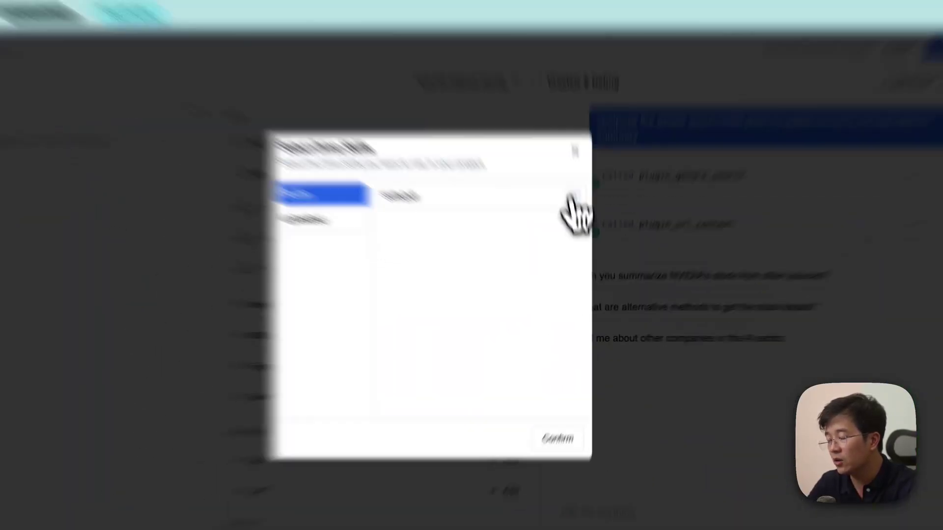
{"action": "left_click", "coordinate": [580, 229]}
{"action": "left_click", "coordinate": [553, 102]}
{"action": "left_click", "coordinate": [528, 502]}
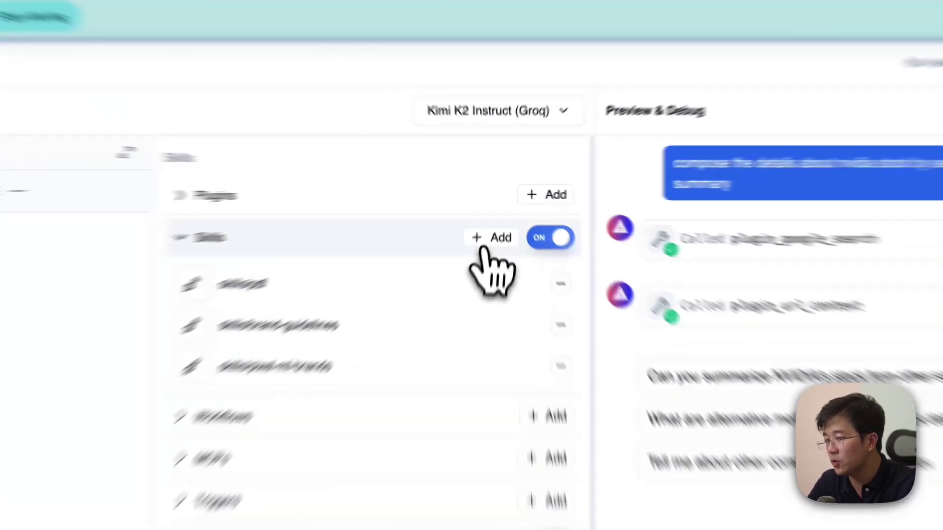
{"action": "left_click", "coordinate": [496, 212]}
{"action": "left_click", "coordinate": [475, 320]}
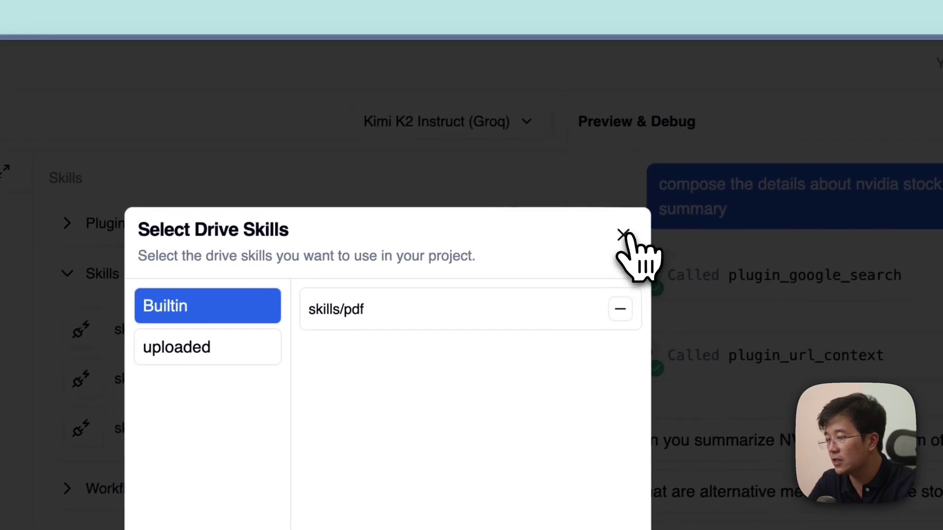
{"action": "left_click", "coordinate": [655, 219]}
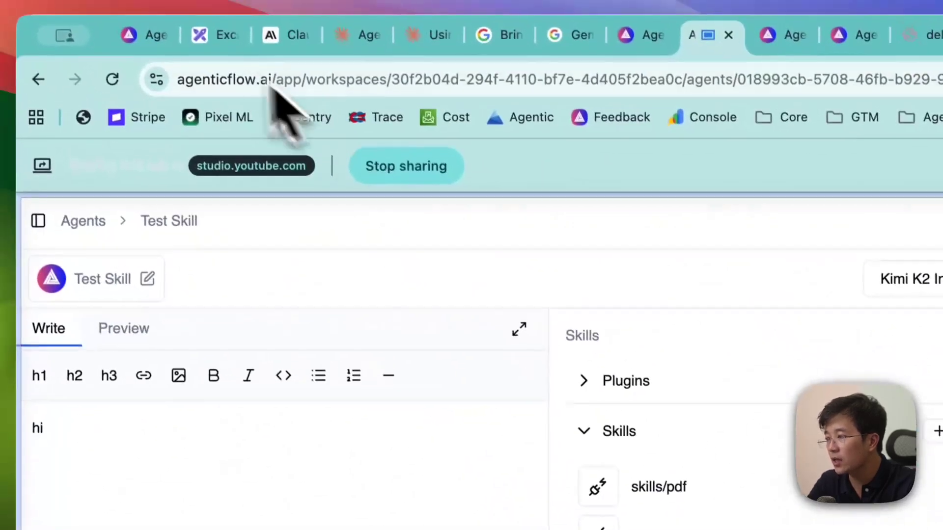
- Switch the screen share to the Excalidraw board and go to its Pixel ML Skills section
{"action": "left_click", "coordinate": [197, 2]}
{"action": "left_click", "coordinate": [468, 133]}
{"action": "scroll", "coordinate": [486, 290], "scroll_direction": "down", "scroll_amount": 15}
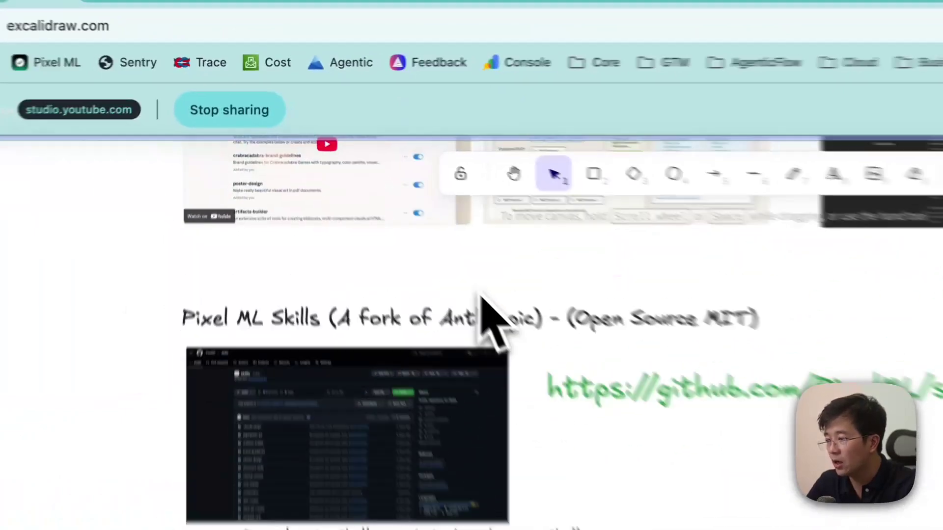
{"action": "scroll", "coordinate": [481, 295], "scroll_direction": "up", "scroll_amount": 3}
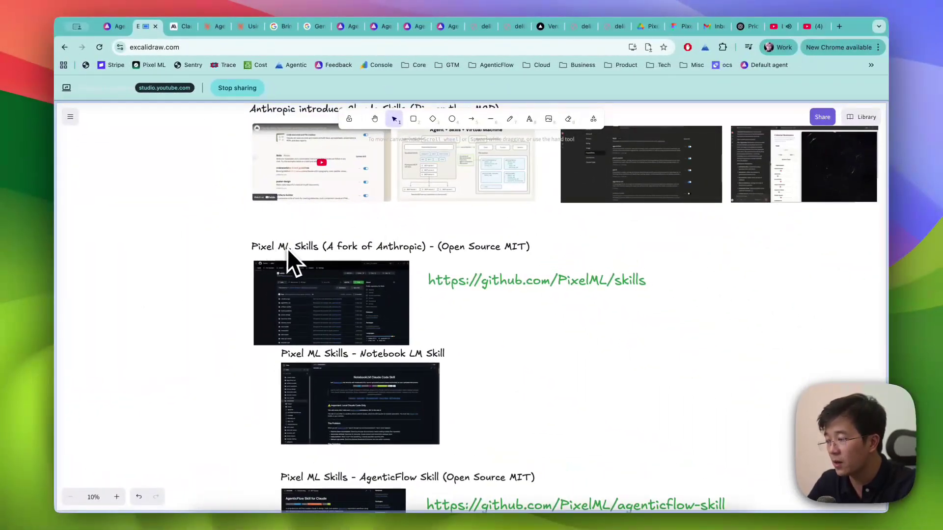
{"action": "double_click", "coordinate": [478, 285]}
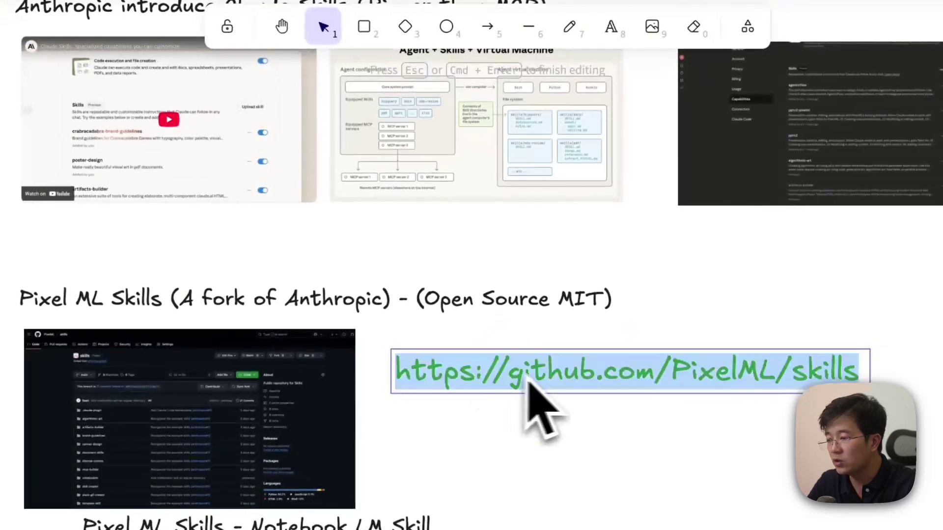
{"action": "key", "text": "super+c"}
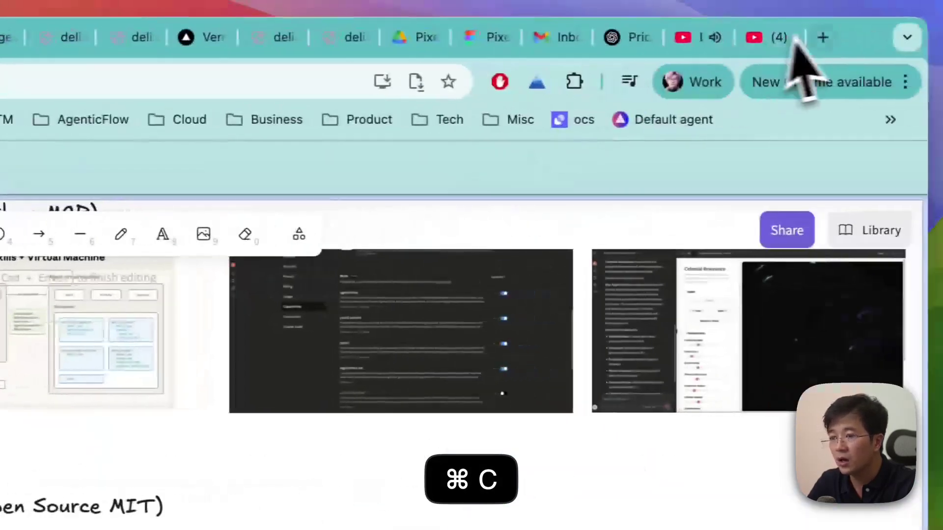
{"action": "left_click", "coordinate": [825, 37]}
{"action": "key", "text": "super+v"}
{"action": "key", "text": "Return"}
- Examine the skill folders in the PixelML/skills repository, including notebooklm and slack-gif-creator
{"action": "scroll", "coordinate": [331, 196], "scroll_direction": "down", "scroll_amount": 5}
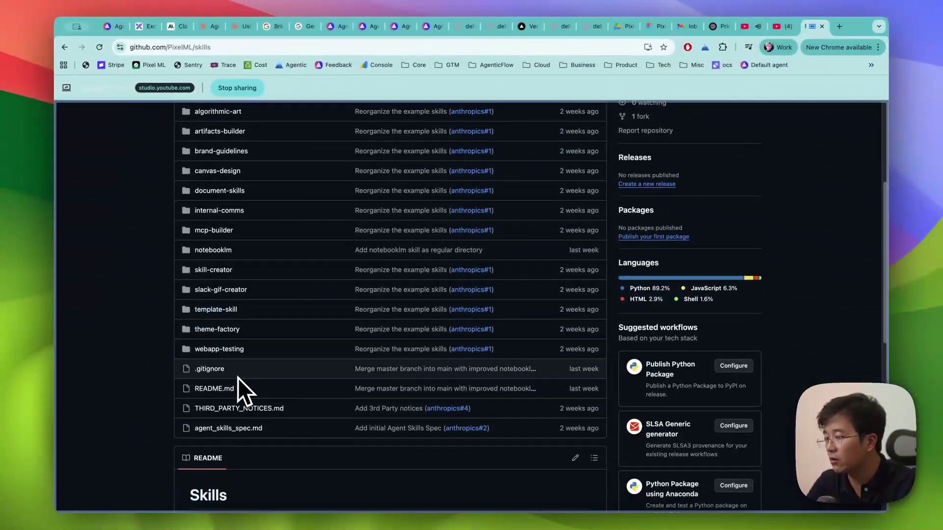
{"action": "scroll", "coordinate": [245, 373], "scroll_direction": "up", "scroll_amount": 2}
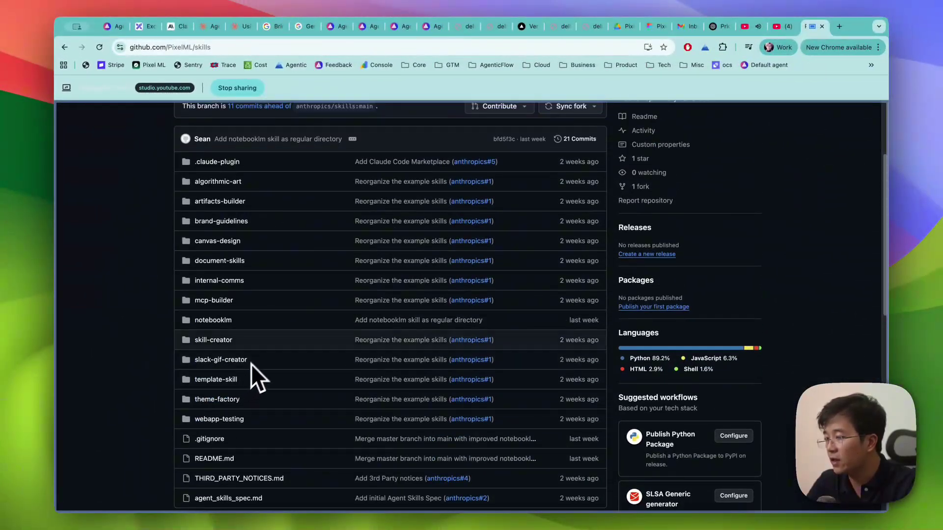
{"action": "scroll", "coordinate": [243, 232], "scroll_direction": "down", "scroll_amount": 1}
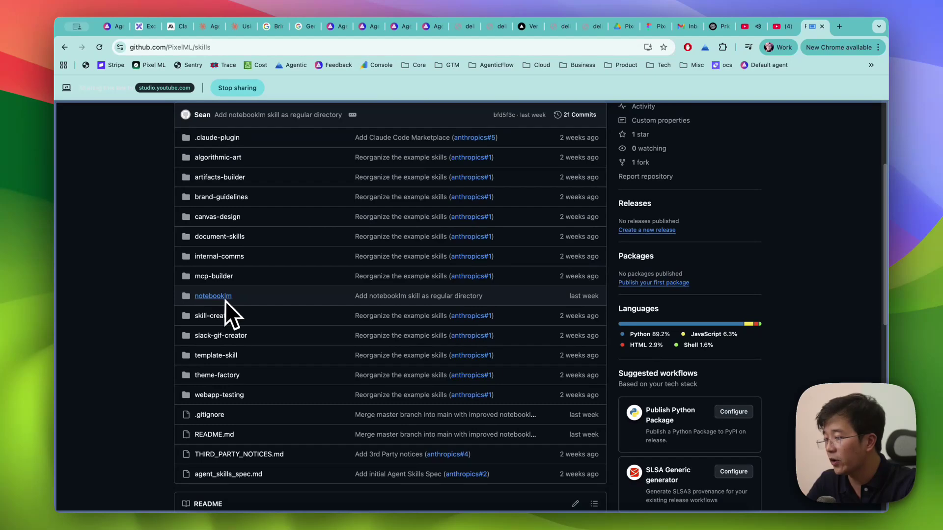
{"action": "scroll", "coordinate": [228, 302], "scroll_direction": "down", "scroll_amount": 3}
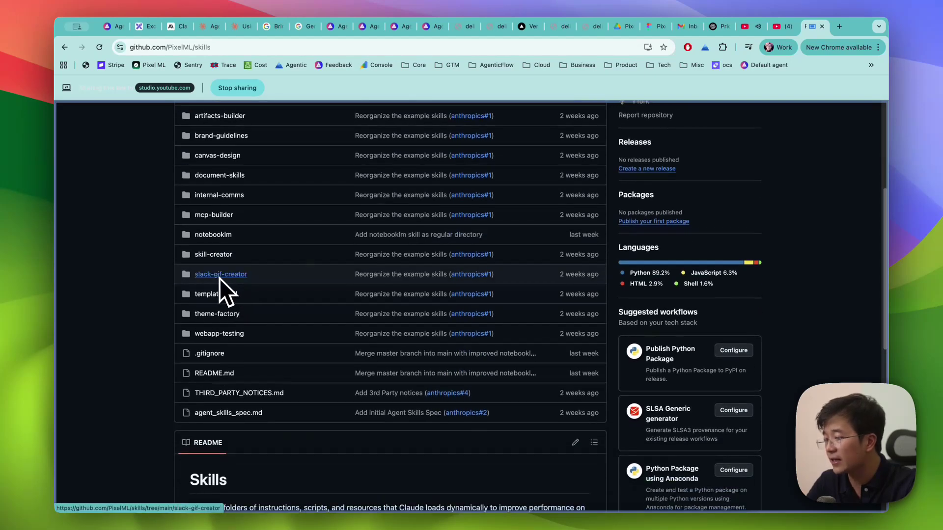
{"action": "scroll", "coordinate": [222, 295], "scroll_direction": "up", "scroll_amount": 7}
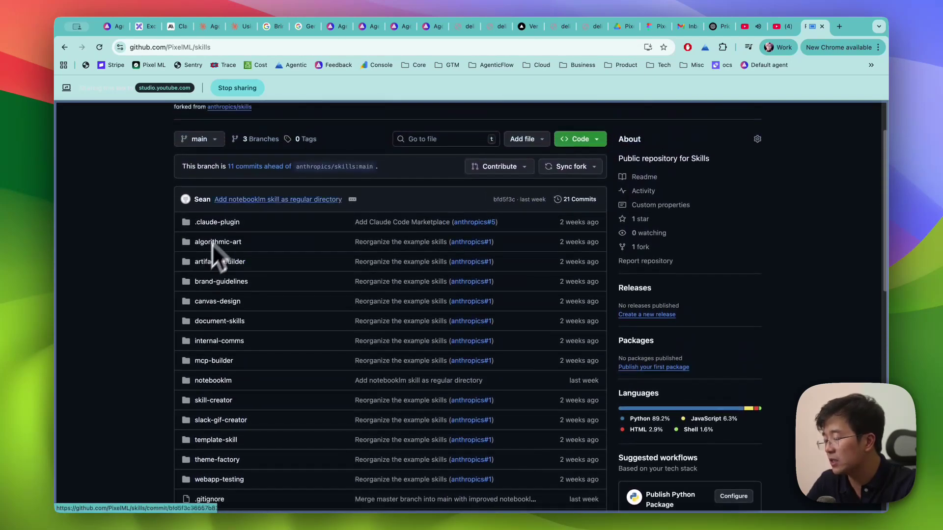
- Open the upstream anthropics/skills repository in a new tab, share it, and look through its folders and README
{"action": "scroll", "coordinate": [267, 167], "scroll_direction": "up", "scroll_amount": 1}
{"action": "right_click", "coordinate": [237, 140]}
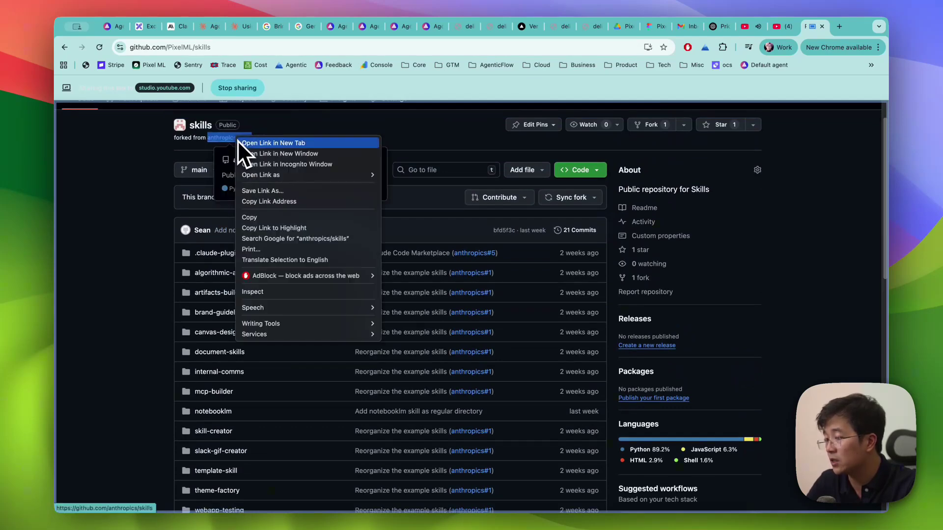
{"action": "left_click", "coordinate": [241, 143]}
{"action": "left_click", "coordinate": [816, 26]}
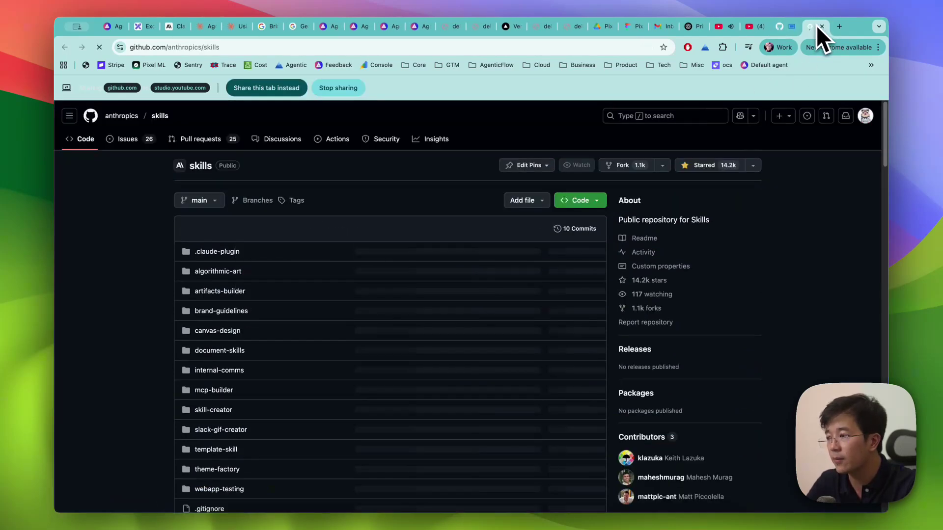
{"action": "scroll", "coordinate": [256, 305], "scroll_direction": "down", "scroll_amount": 20}
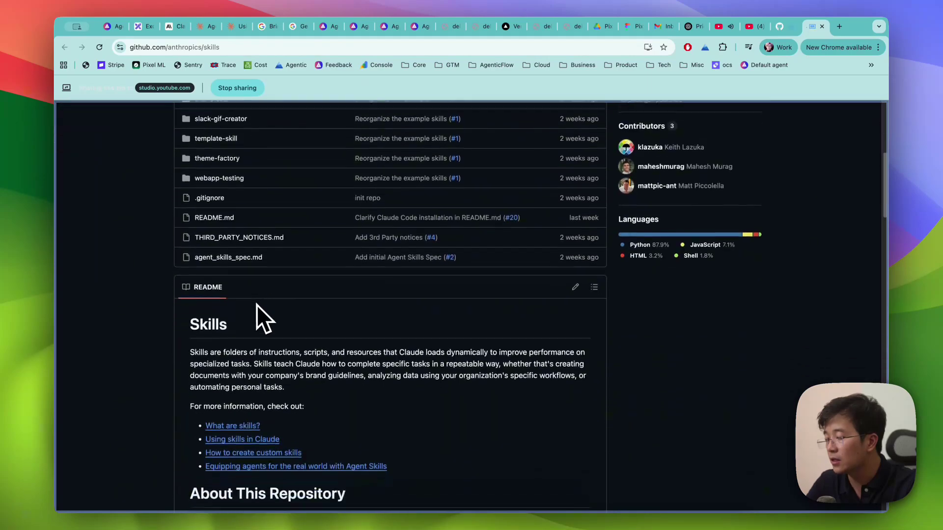
{"action": "scroll", "coordinate": [256, 305], "scroll_direction": "up", "scroll_amount": 20}
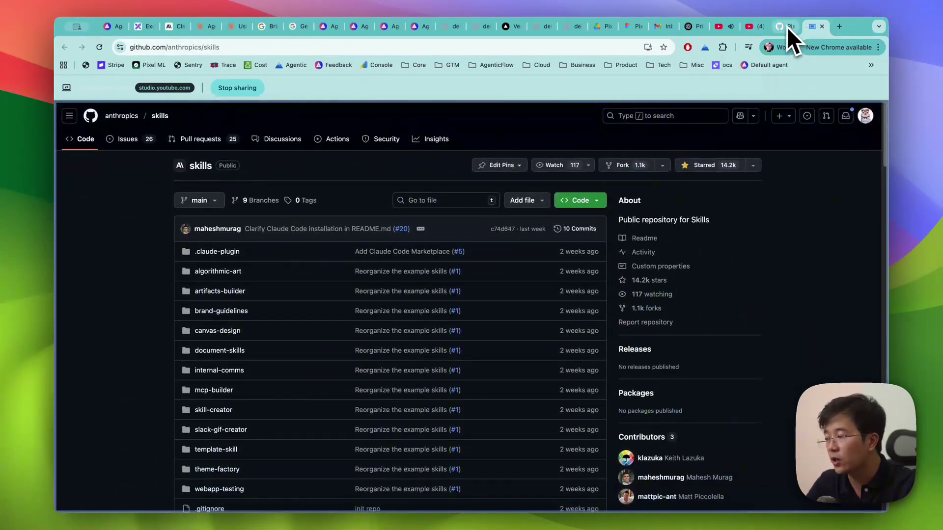
- Return the screen share to the PixelML/skills repository and review its list of skill folders
{"action": "left_click", "coordinate": [785, 26]}
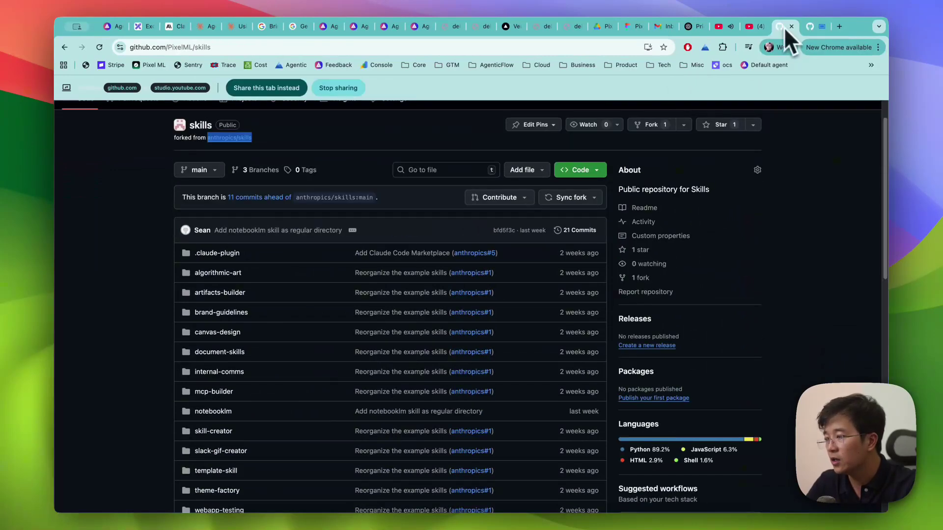
{"action": "left_click", "coordinate": [253, 86]}
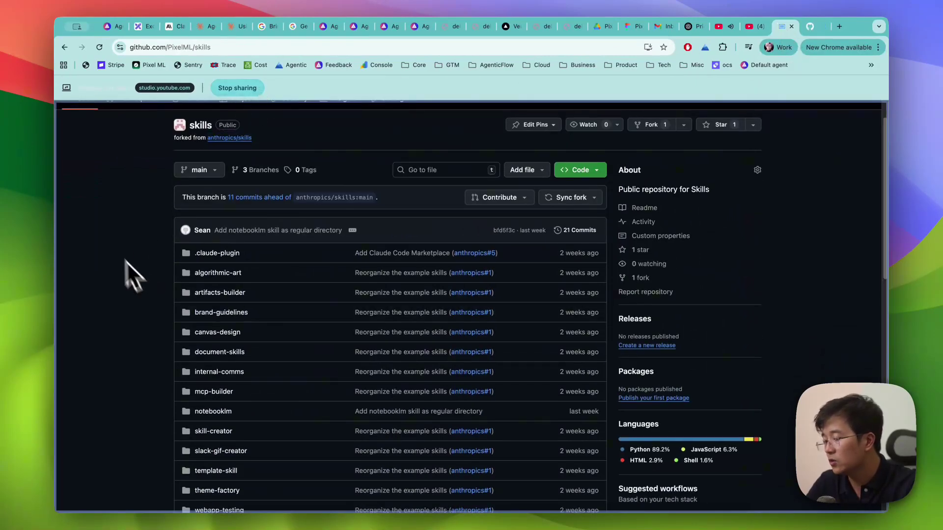
{"action": "scroll", "coordinate": [214, 223], "scroll_direction": "down", "scroll_amount": 2}
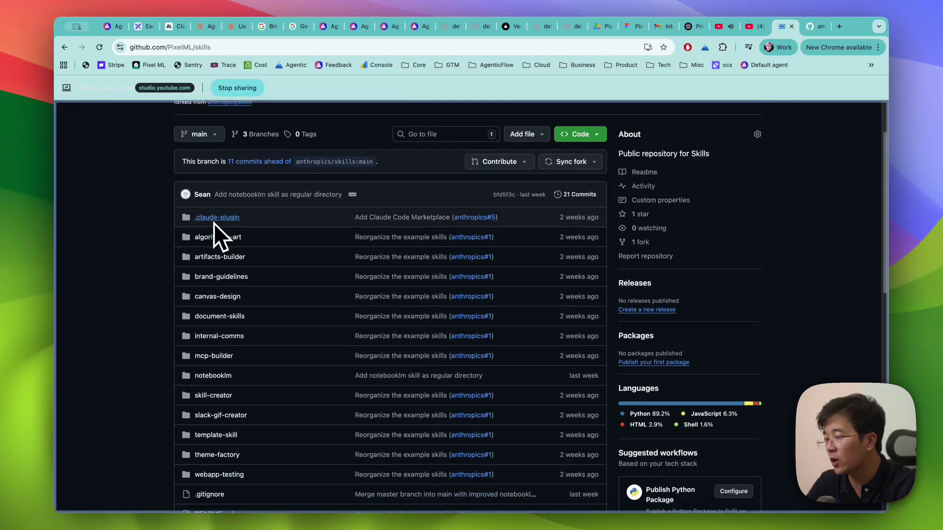
{"action": "scroll", "coordinate": [231, 236], "scroll_direction": "down", "scroll_amount": 3}
{"action": "scroll", "coordinate": [231, 417], "scroll_direction": "up", "scroll_amount": 6}
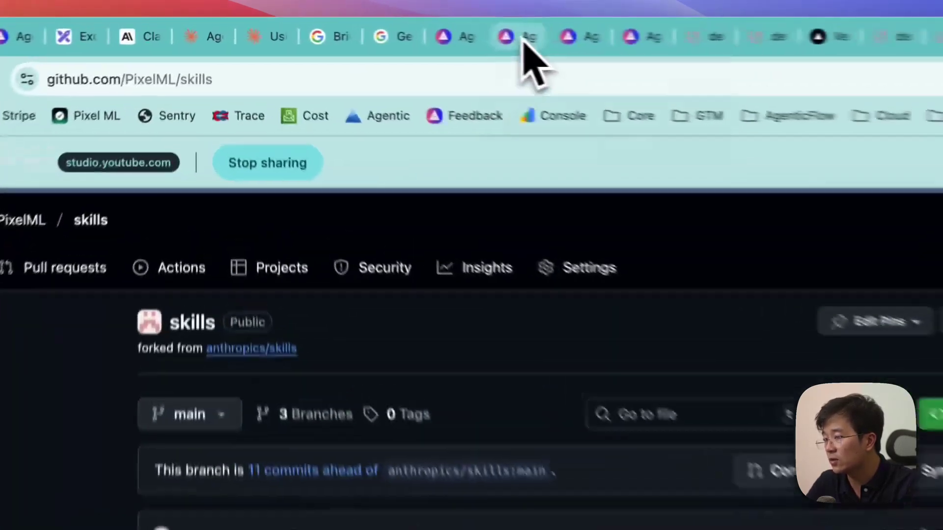
- Switch the screen share to the AgenticFlow Test Skill agent and view the builtin entries in its drive skill selection
{"action": "left_click", "coordinate": [359, 27]}
{"action": "left_click", "coordinate": [362, 177]}
{"action": "left_click", "coordinate": [819, 434]}
{"action": "left_click", "coordinate": [571, 295]}
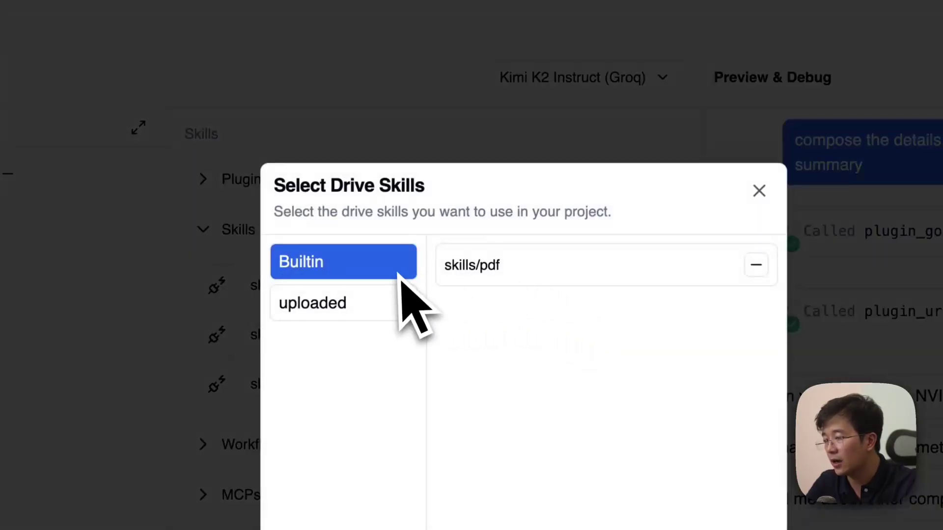
- Open the file upload for adding a custom skill to the Test Skill agent, and dismiss it without uploading
{"action": "left_click", "coordinate": [530, 131]}
{"action": "left_click", "coordinate": [567, 227]}
{"action": "left_click", "coordinate": [565, 269]}
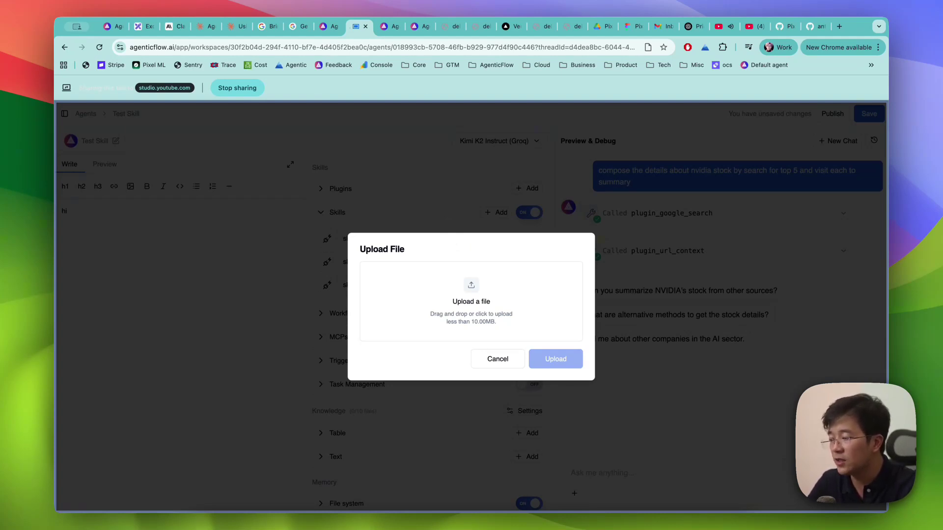
{"action": "left_click", "coordinate": [446, 216]}
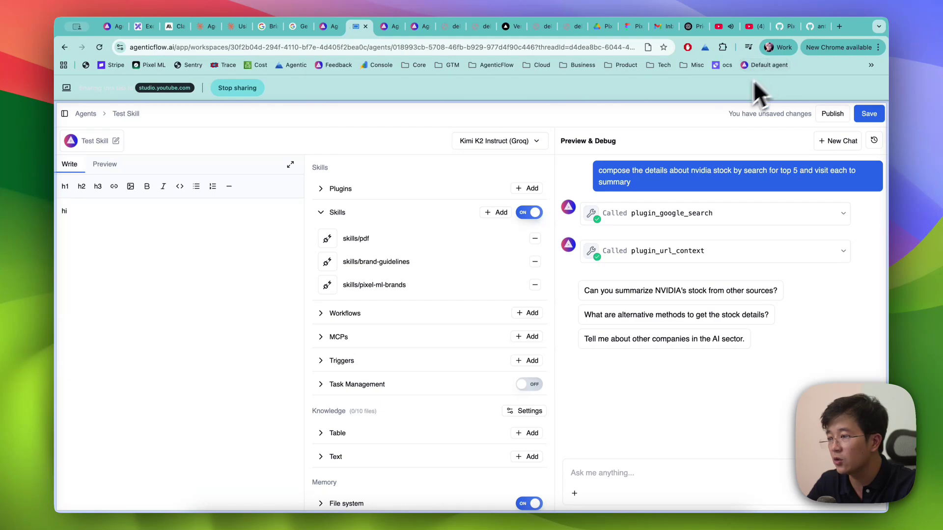
- Search Google for "anthropic skills" in place of the Claude Docs page, and open Anthropic's Claude Skills article
{"action": "left_click", "coordinate": [207, 29]}
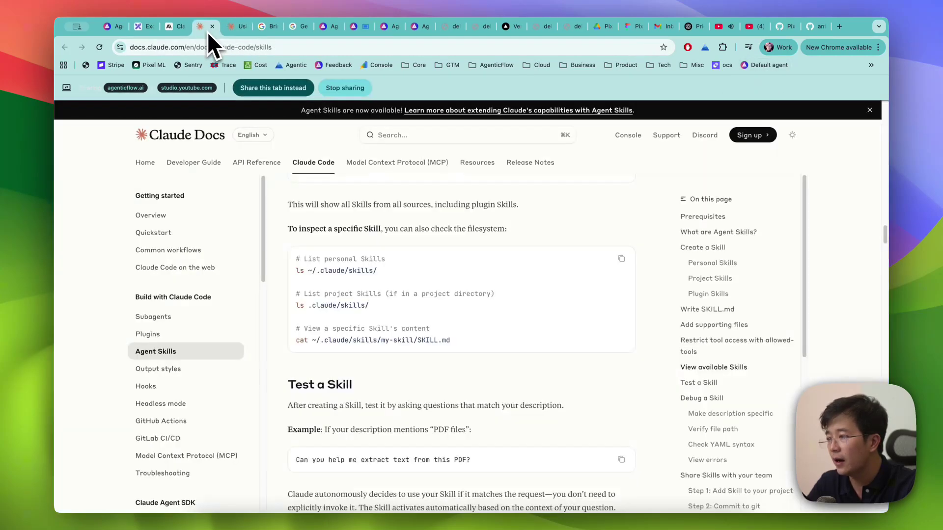
{"action": "left_click", "coordinate": [235, 28]}
{"action": "left_click", "coordinate": [202, 27]}
{"action": "left_click_drag", "start_coordinate": [294, 47], "coordinate": [222, 47]}
{"action": "key", "text": "super+a"}
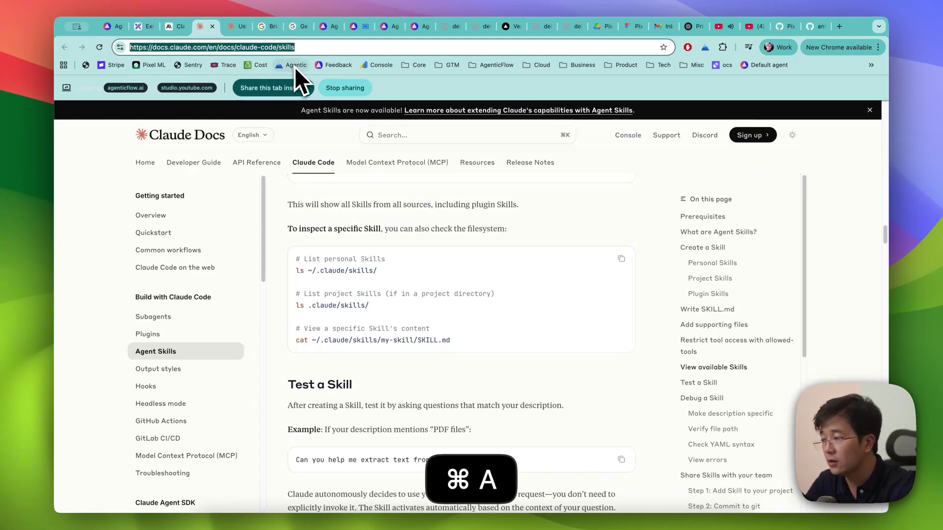
{"action": "type", "text": "anthropic skills"}
{"action": "key", "text": "Return"}
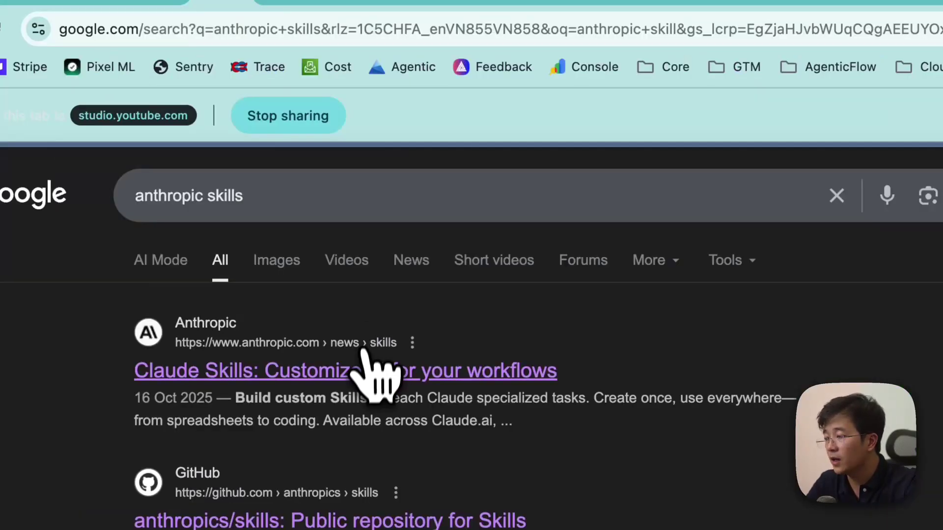
{"action": "left_click", "coordinate": [367, 372]}
- Examine the Claude Skills article, including how Skills work, the intro video, and the Capabilities settings with uploadable skills
{"action": "scroll", "coordinate": [491, 319], "scroll_direction": "down", "scroll_amount": 8}
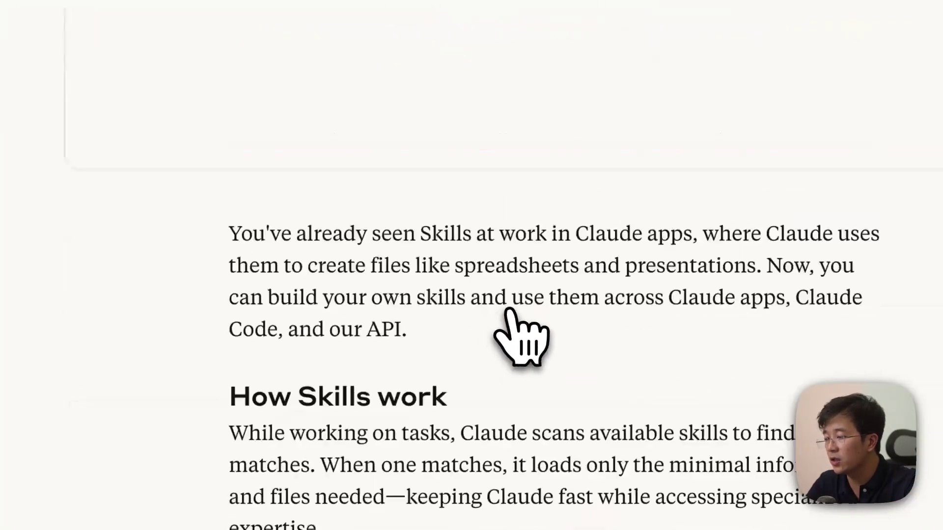
{"action": "scroll", "coordinate": [520, 339], "scroll_direction": "down", "scroll_amount": 3}
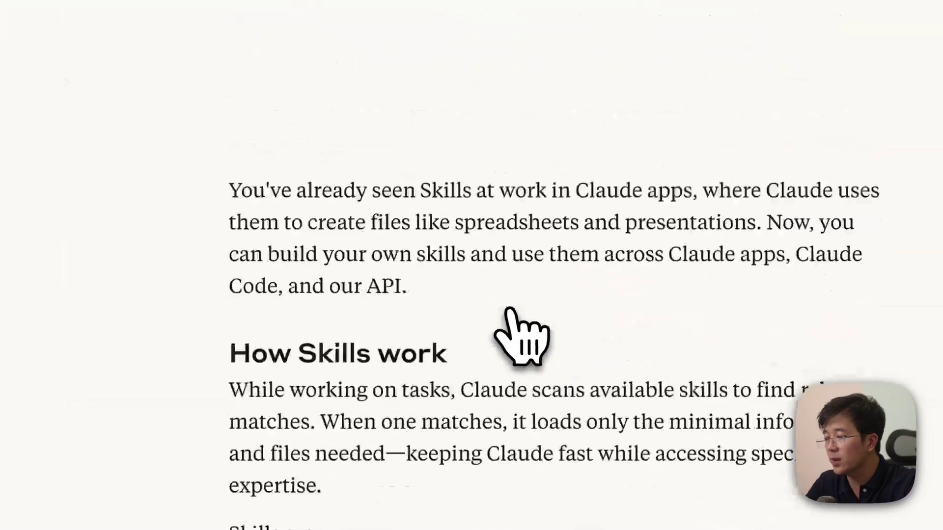
{"action": "scroll", "coordinate": [537, 316], "scroll_direction": "up", "scroll_amount": 5}
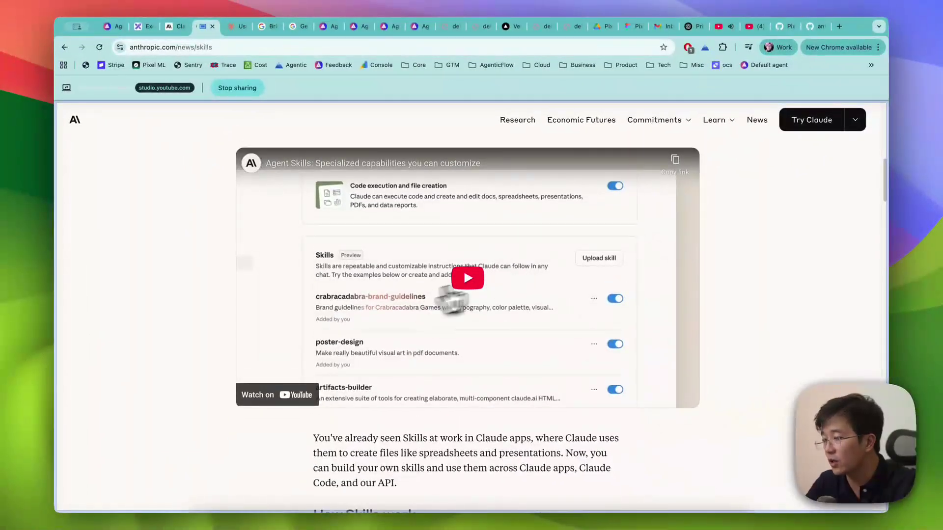
{"action": "scroll", "coordinate": [536, 325], "scroll_direction": "down", "scroll_amount": 3}
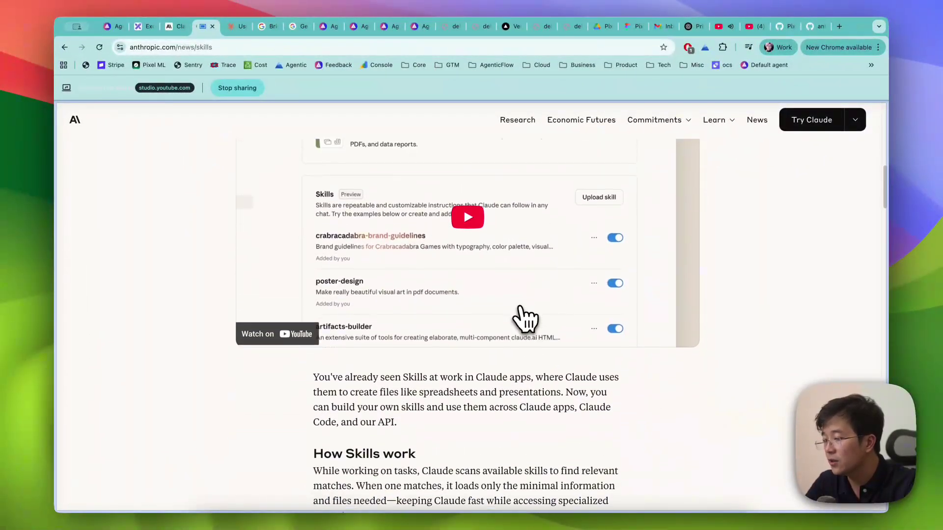
{"action": "scroll", "coordinate": [522, 320], "scroll_direction": "up", "scroll_amount": 5}
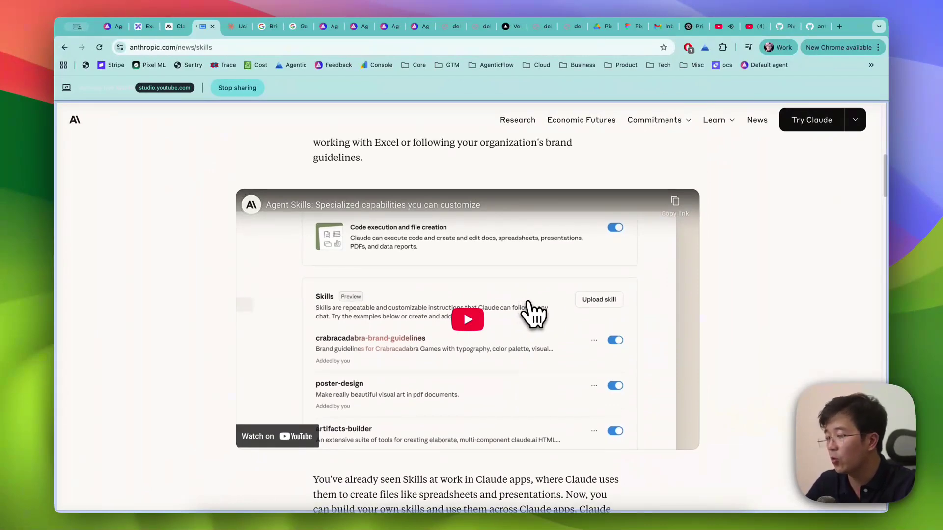
{"action": "scroll", "coordinate": [701, 305], "scroll_direction": "down", "scroll_amount": 1}
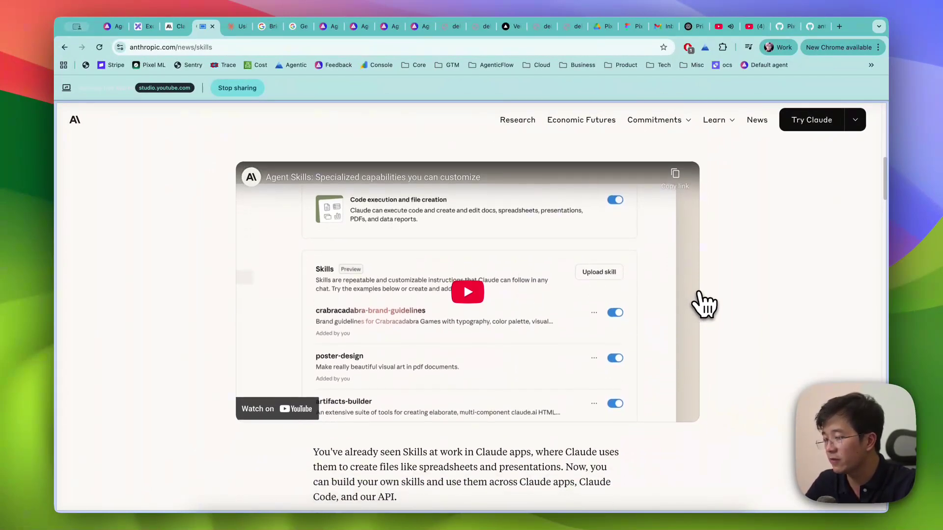
{"action": "scroll", "coordinate": [707, 305], "scroll_direction": "down", "scroll_amount": 12}
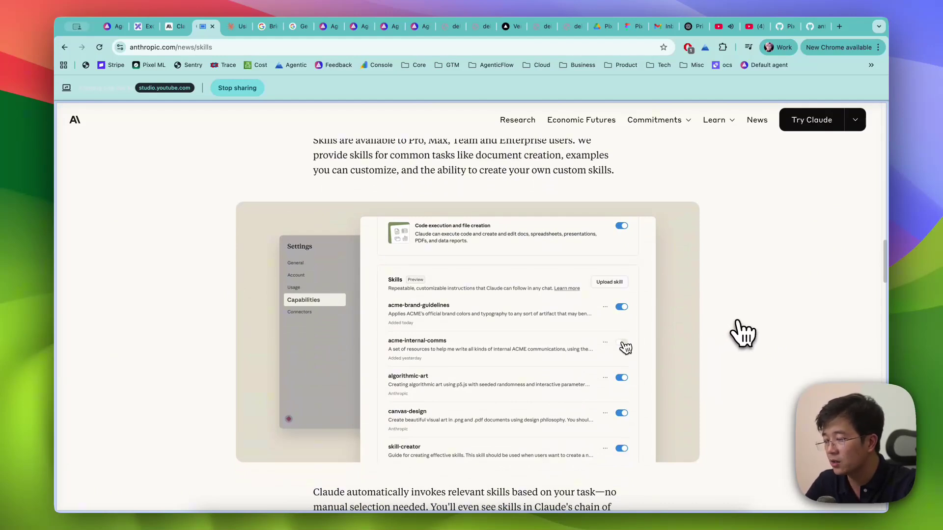
{"action": "scroll", "coordinate": [742, 334], "scroll_direction": "down", "scroll_amount": 1}
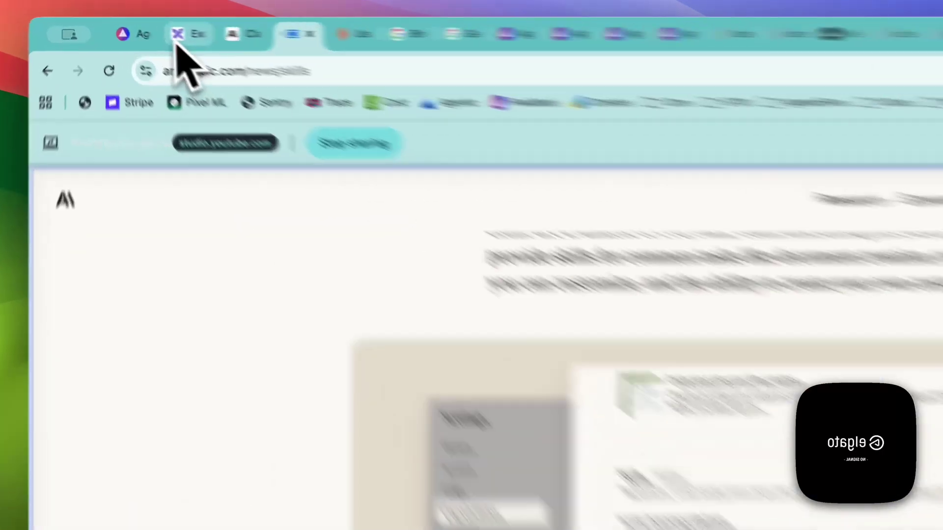
- Switch the screen share to the Excalidraw board and show its "Skill is coming to AgenticFlow Marketplace" section
{"action": "left_click", "coordinate": [140, 27]}
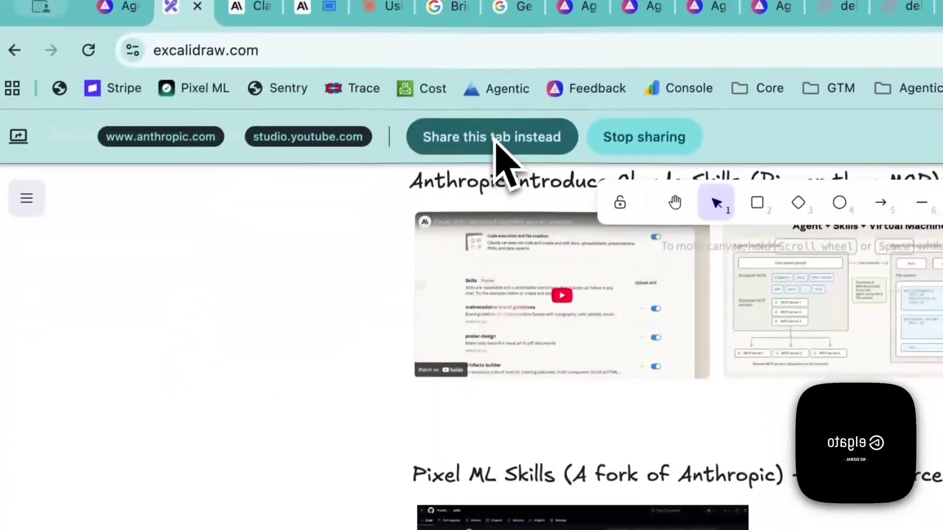
{"action": "scroll", "coordinate": [622, 519], "scroll_direction": "down", "scroll_amount": 10}
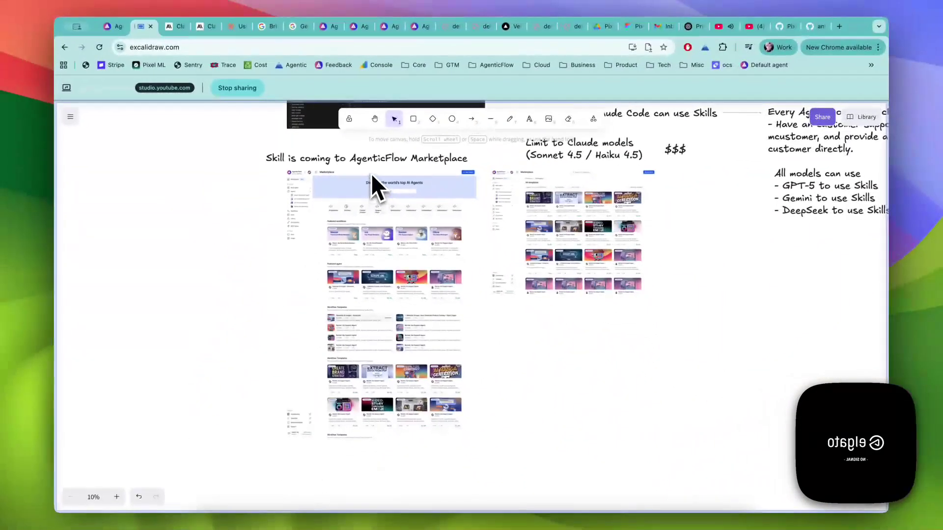
{"action": "scroll", "coordinate": [370, 172], "scroll_direction": "up", "scroll_amount": 3}
{"action": "scroll", "coordinate": [371, 174], "scroll_direction": "up", "scroll_amount": 2}
{"action": "scroll", "coordinate": [393, 257], "scroll_direction": "down", "scroll_amount": 2}
{"action": "scroll", "coordinate": [405, 219], "scroll_direction": "up", "scroll_amount": 2}
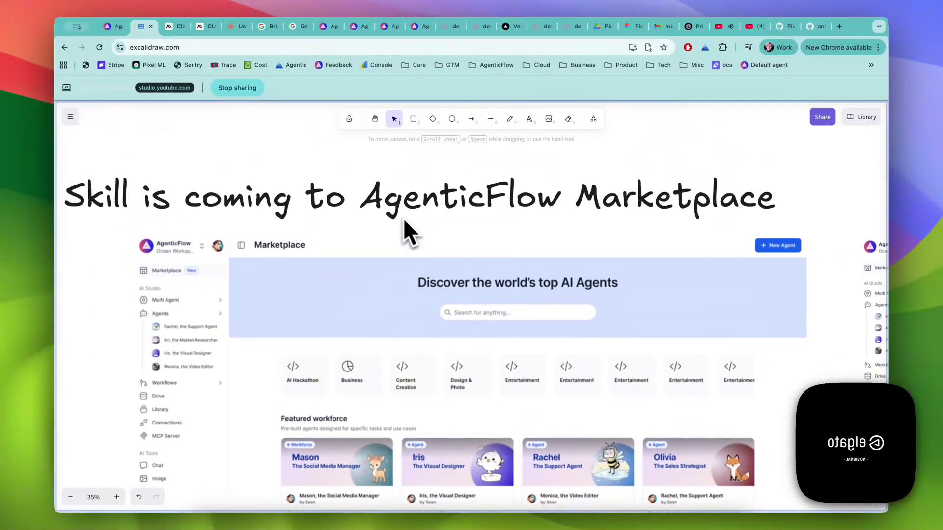
{"action": "scroll", "coordinate": [405, 219], "scroll_direction": "up", "scroll_amount": 2}
{"action": "scroll", "coordinate": [405, 219], "scroll_direction": "left", "scroll_amount": 2}
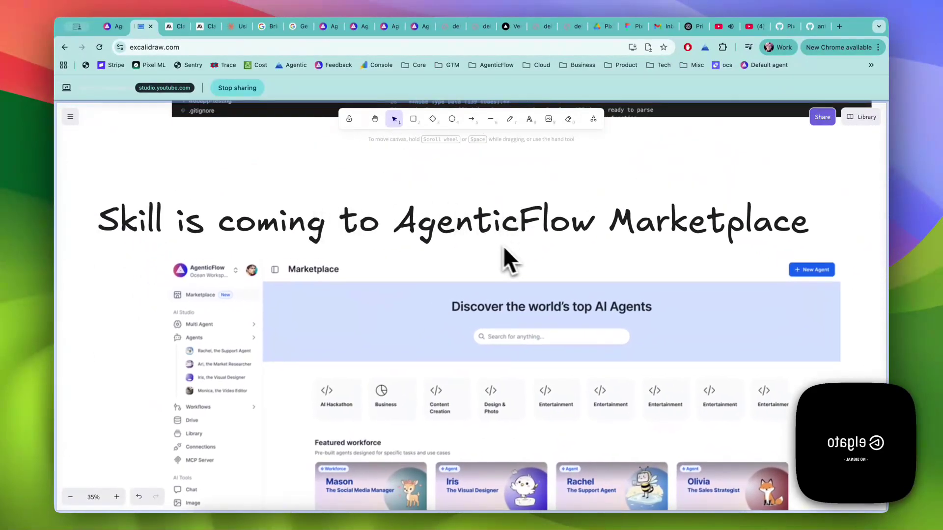